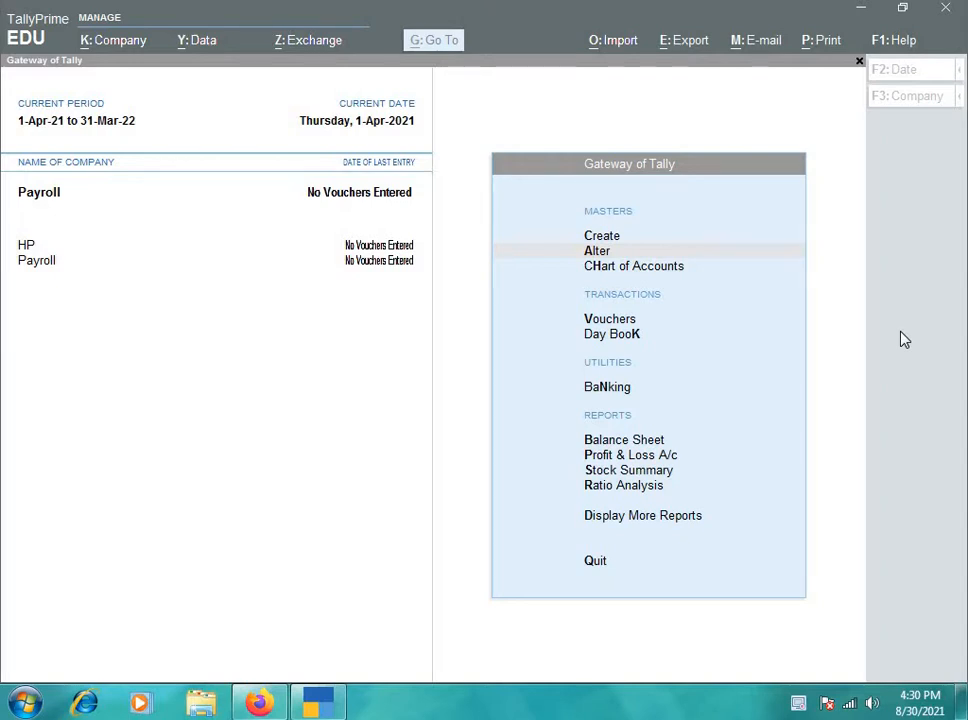
- Review the existing employee categories among the payroll masters available for alteration
left_click(486, 299)
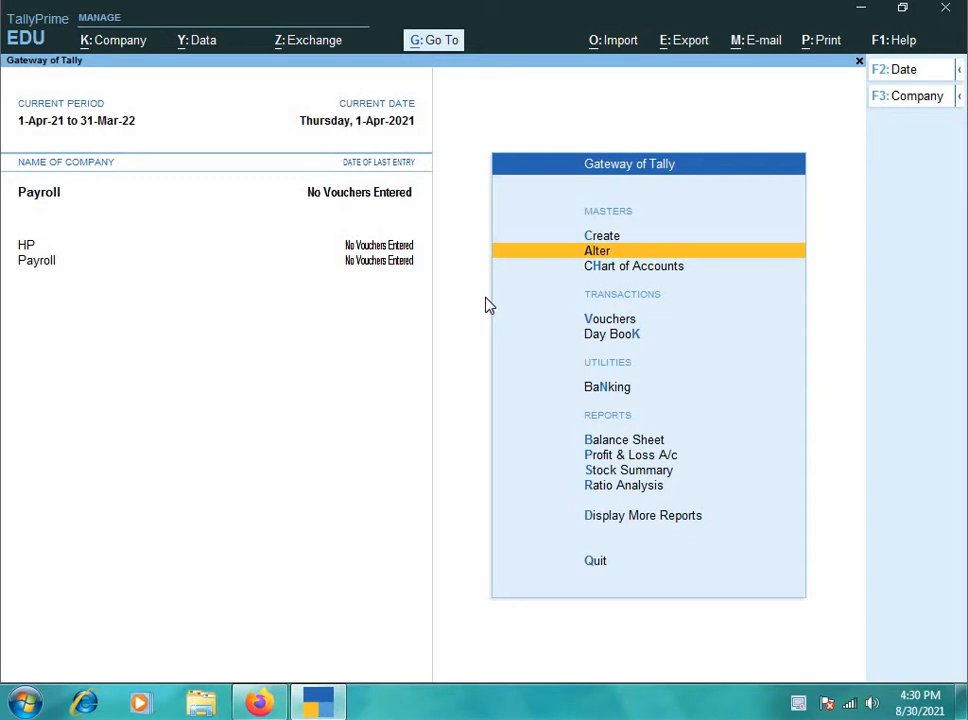
key("Up")
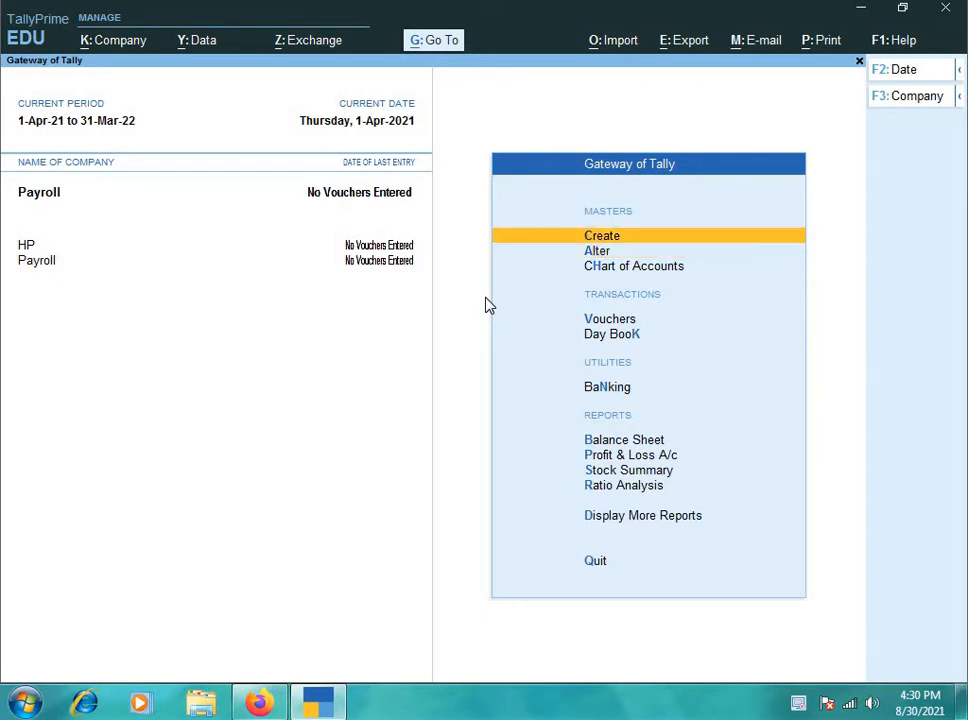
key("Down")
key("Return")
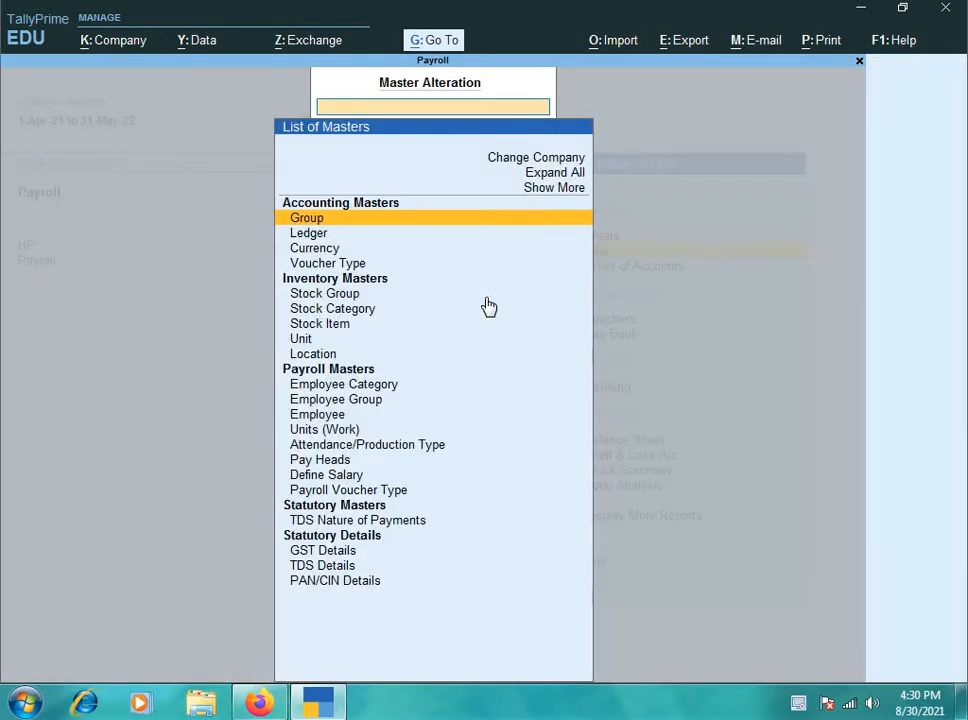
key("Down")
key("Down")
key("Down")
key("Down")
key("Down")
key("Down")
key("Down")
key("Down")
key("Down")
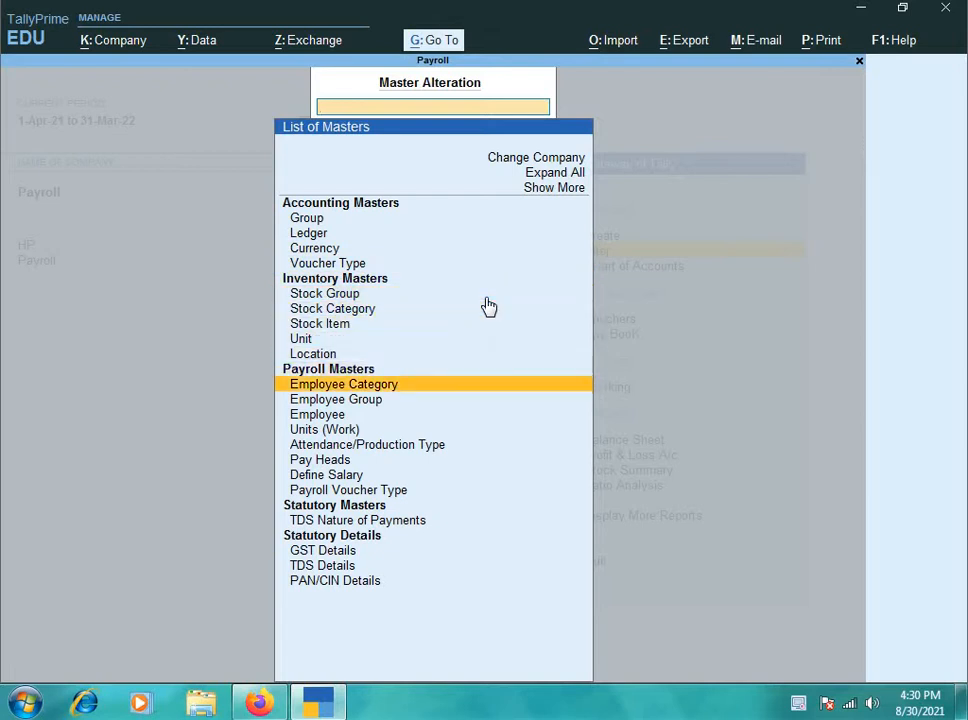
key("Return")
key("Down")
key("Up")
key("Down")
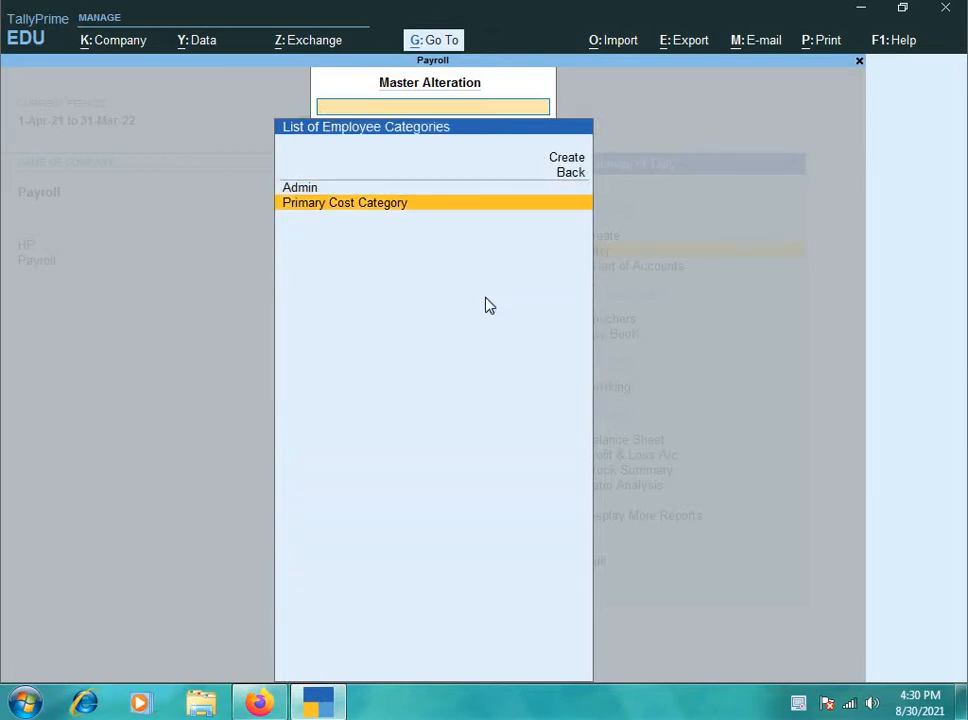
key("Up")
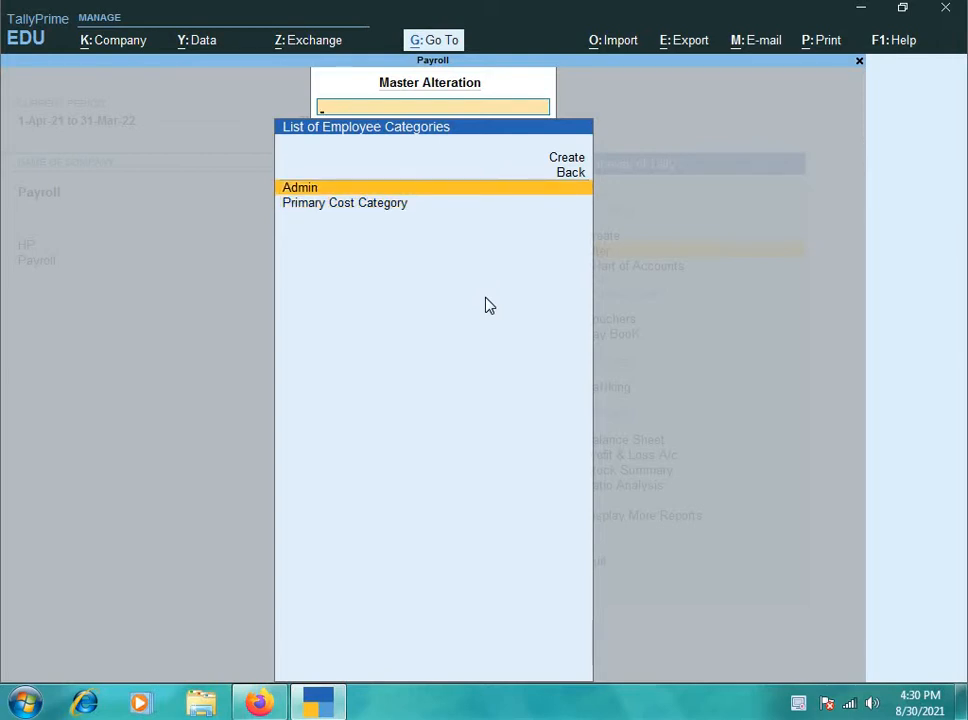
key("BackSpace")
- Review the lists of existing employee groups and employees in the payroll masters
key("Down")
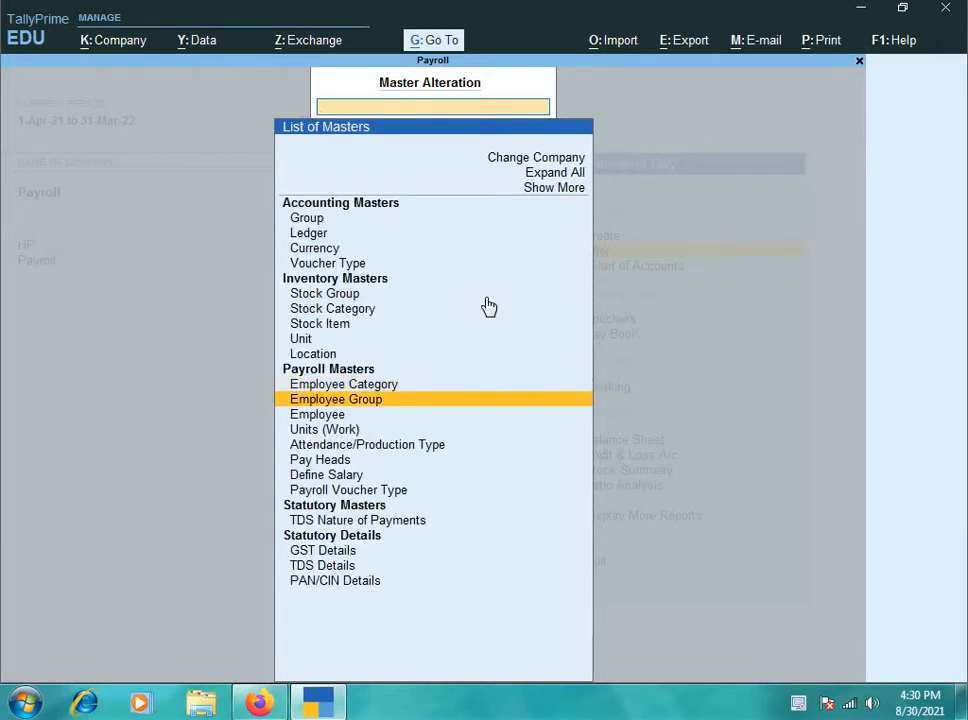
key("Return")
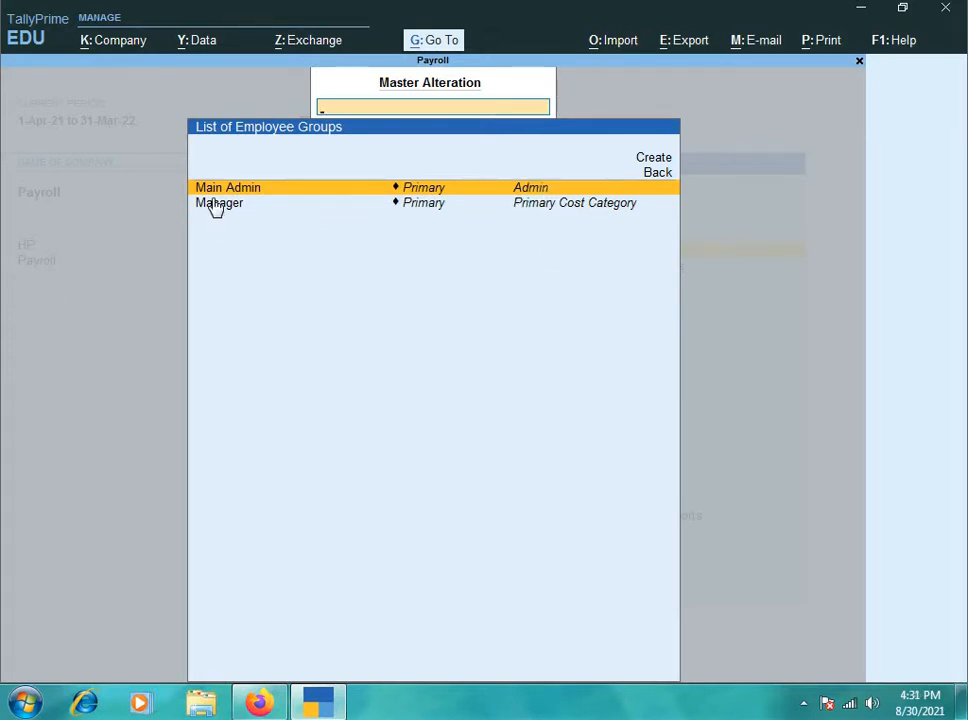
key("Escape")
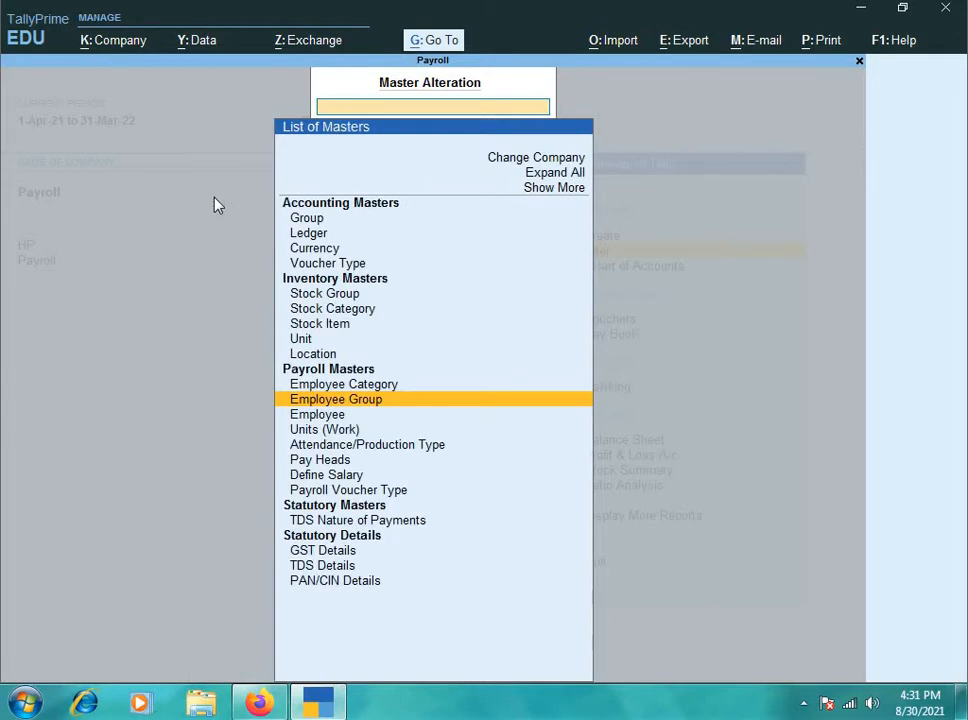
key("Down")
key("Return")
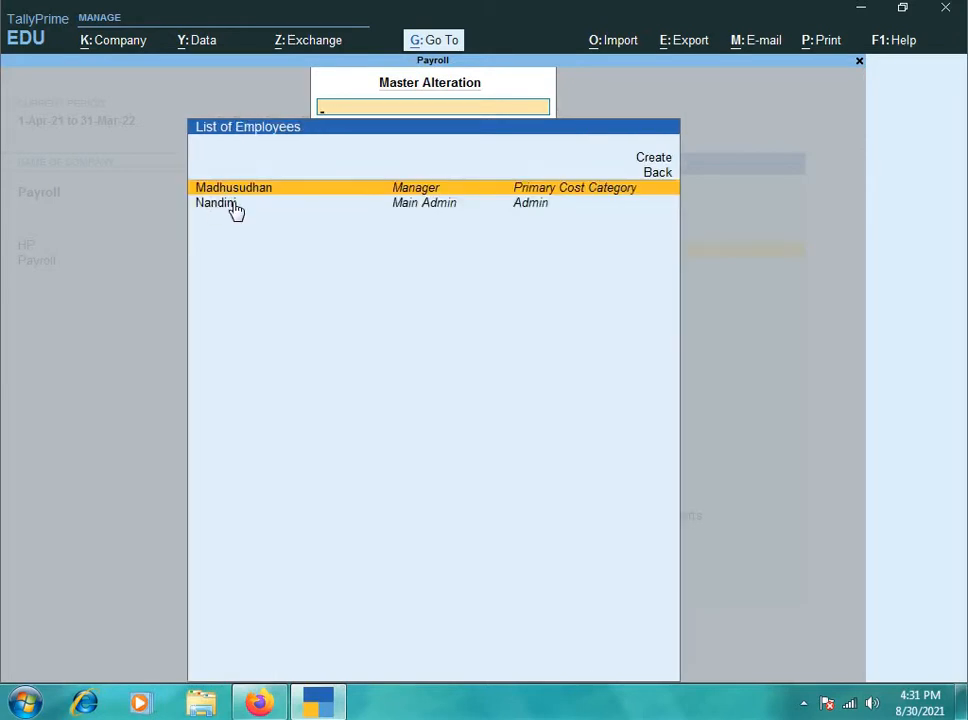
key("Escape")
- Review the existing work units and the attendance/production types in the payroll masters
key("Down")
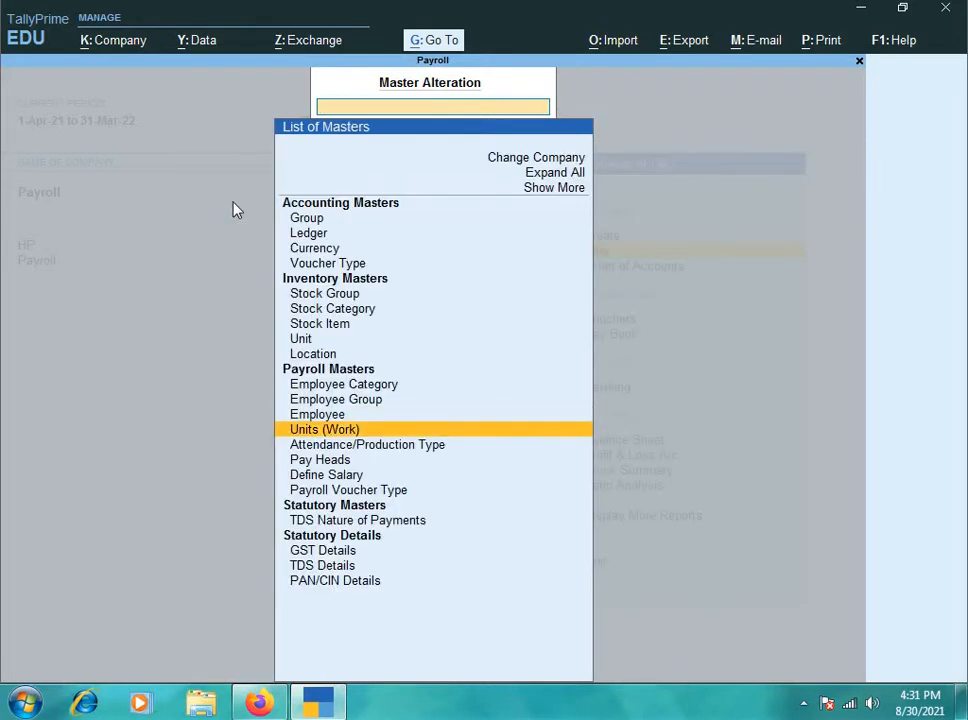
key("Return")
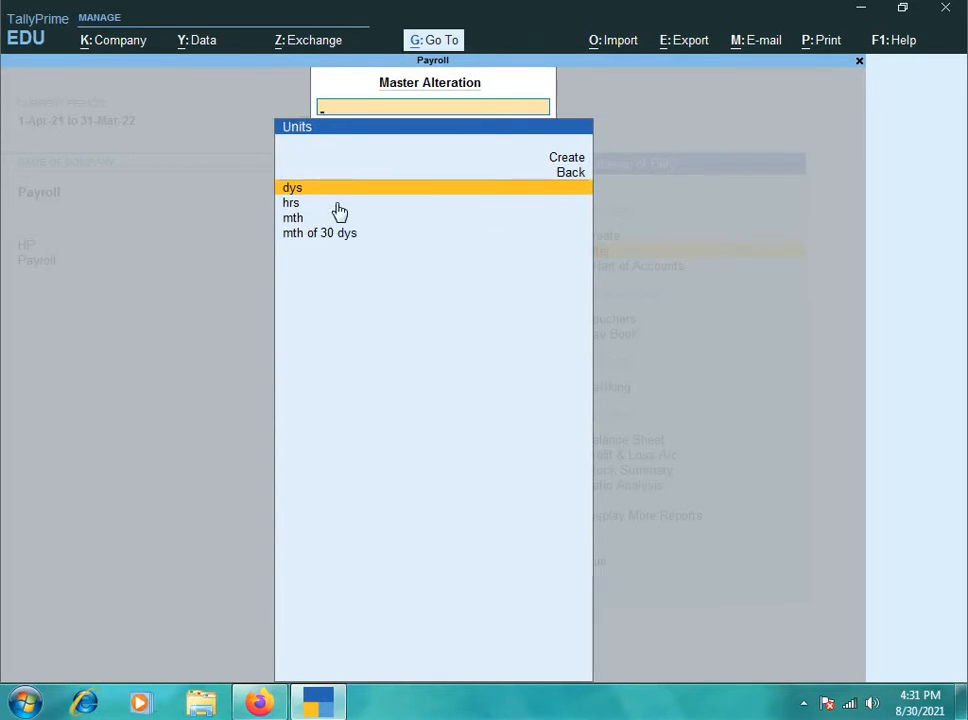
key("Escape")
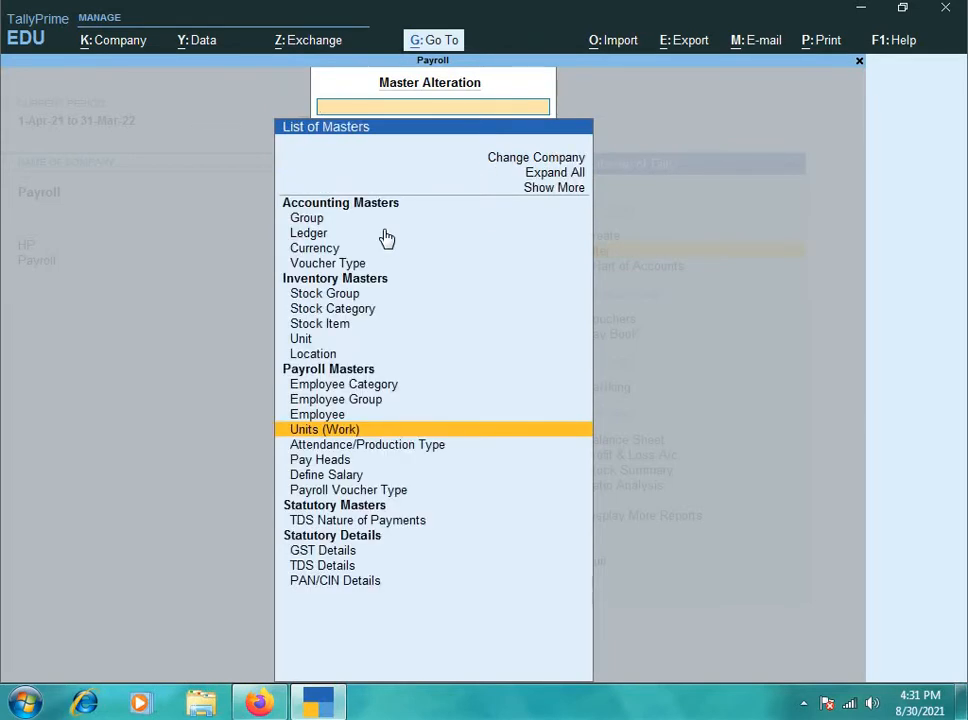
key("Down")
key("Return")
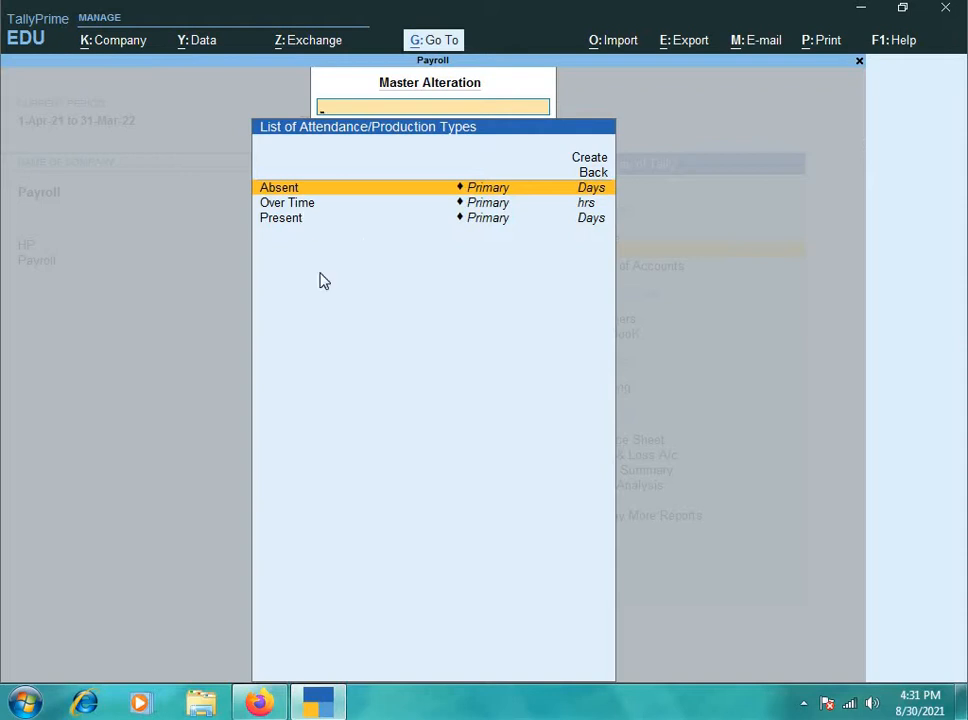
key("Escape")
- Review the list of existing pay heads in the payroll masters
key("Down")
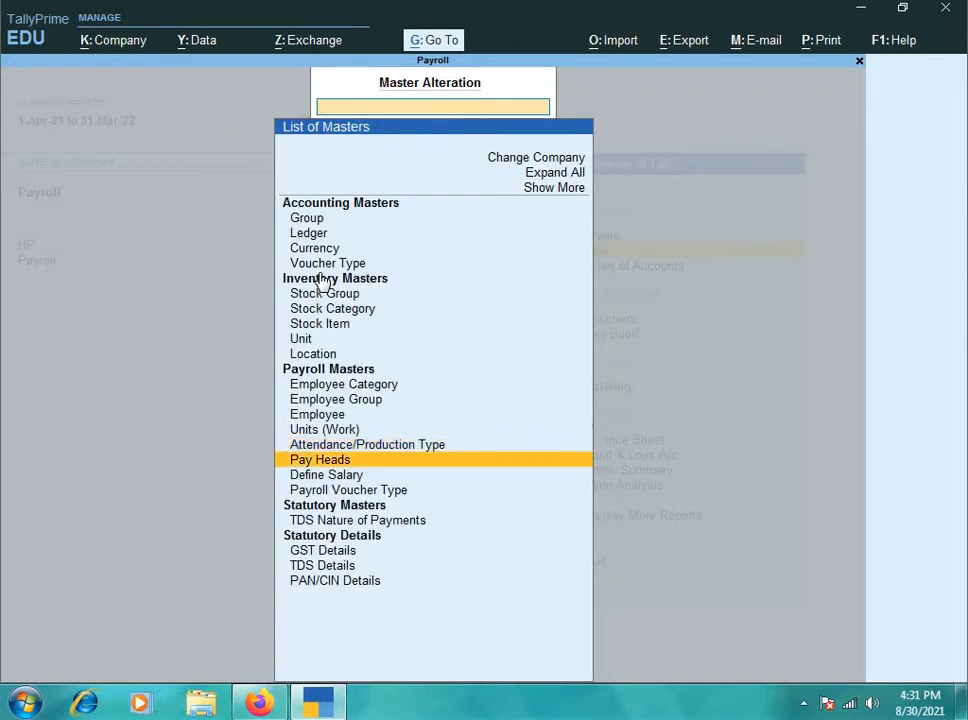
key("Return")
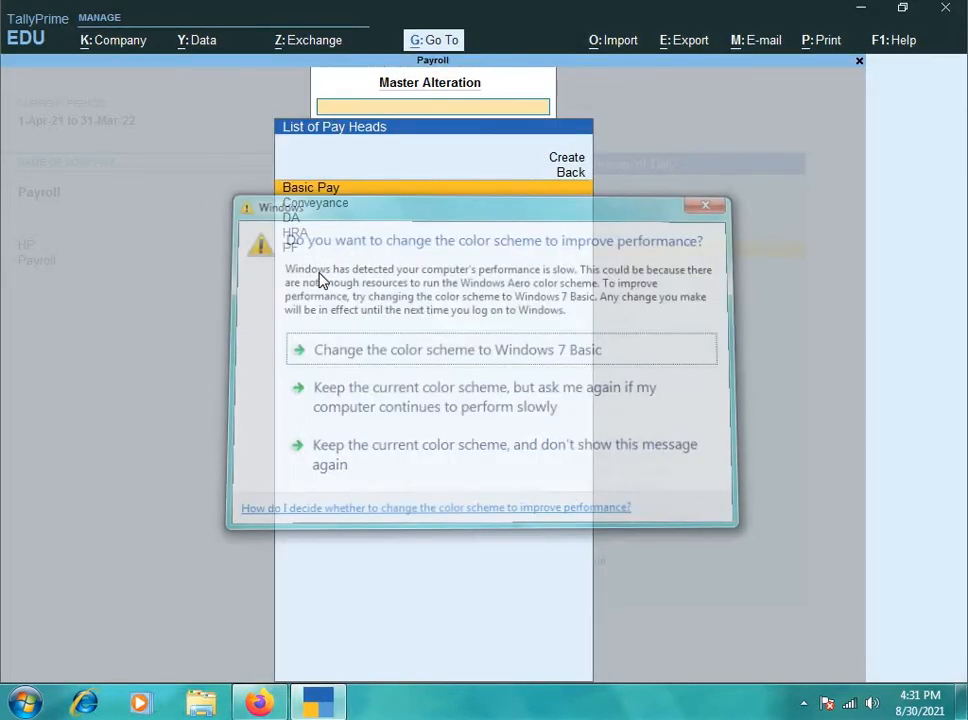
key("Escape")
- Examine the defined salary details of the employee in the Manager group, and return to the Gateway of Tally
key("Down")
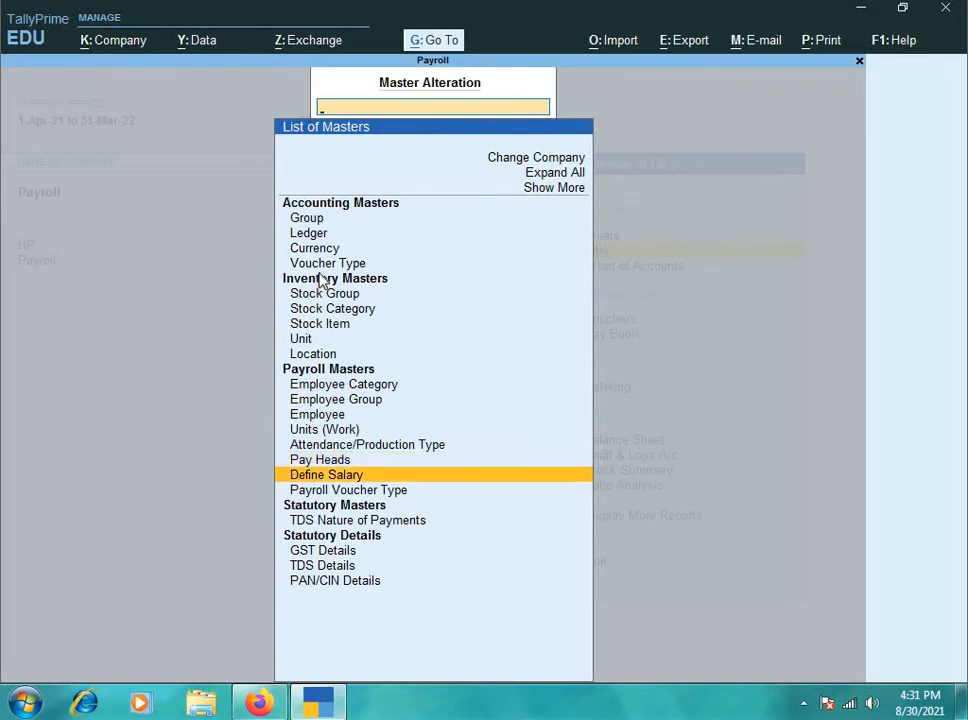
key("Return")
key("Down")
key("Down")
key("Up")
key("Up")
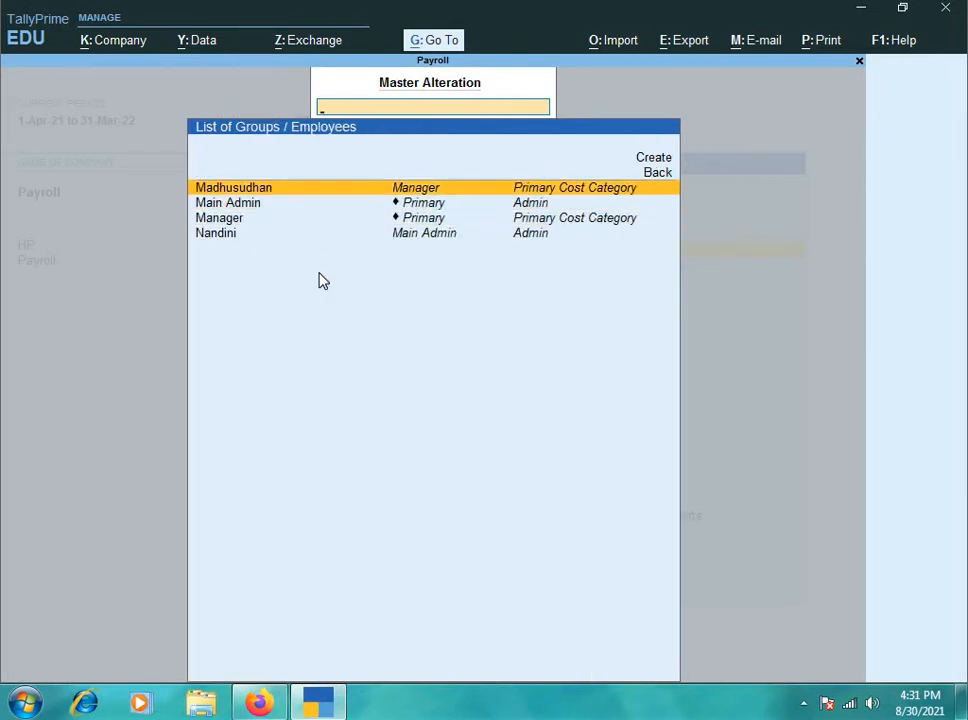
key("Return")
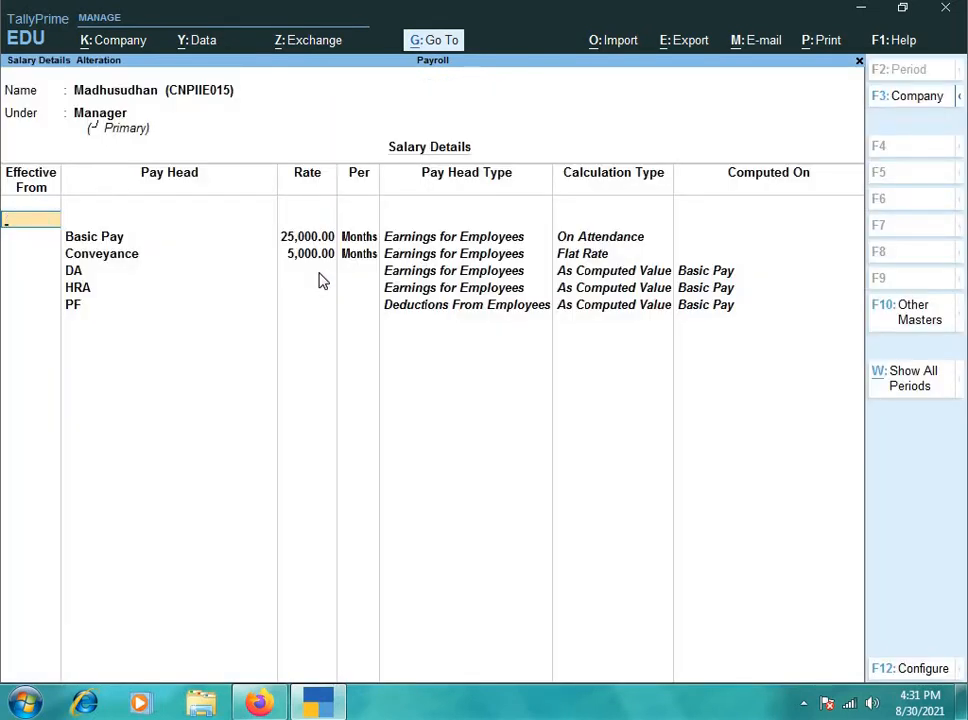
key("Escape")
key("Escape")
key("Escape")
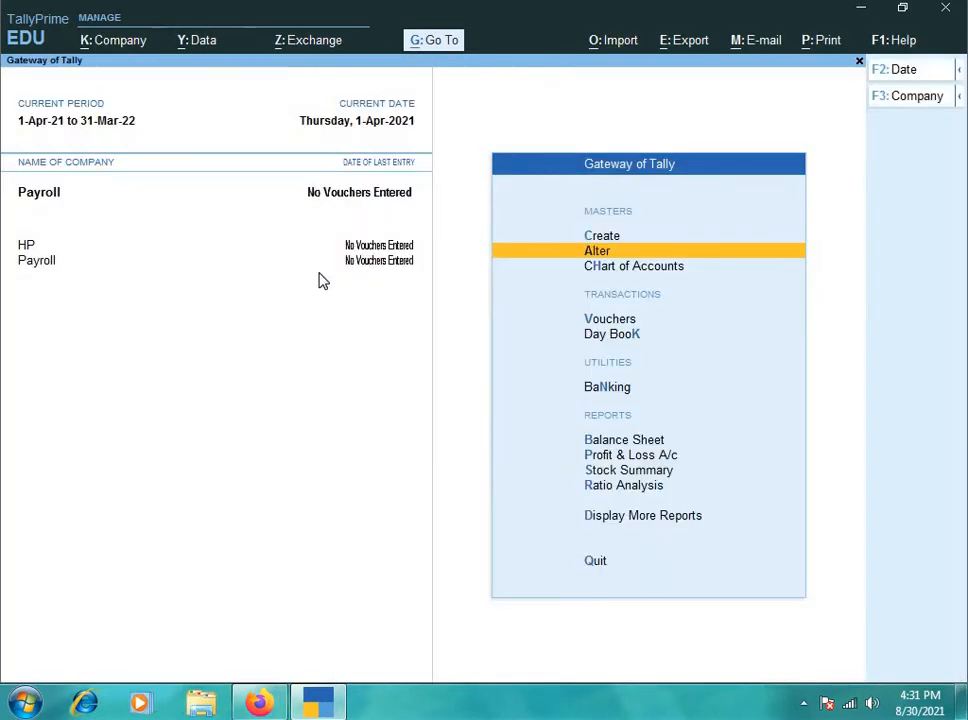
- Open accounting voucher creation for the Payroll company
key("Down")
key("Down")
key("Down")
key("Up")
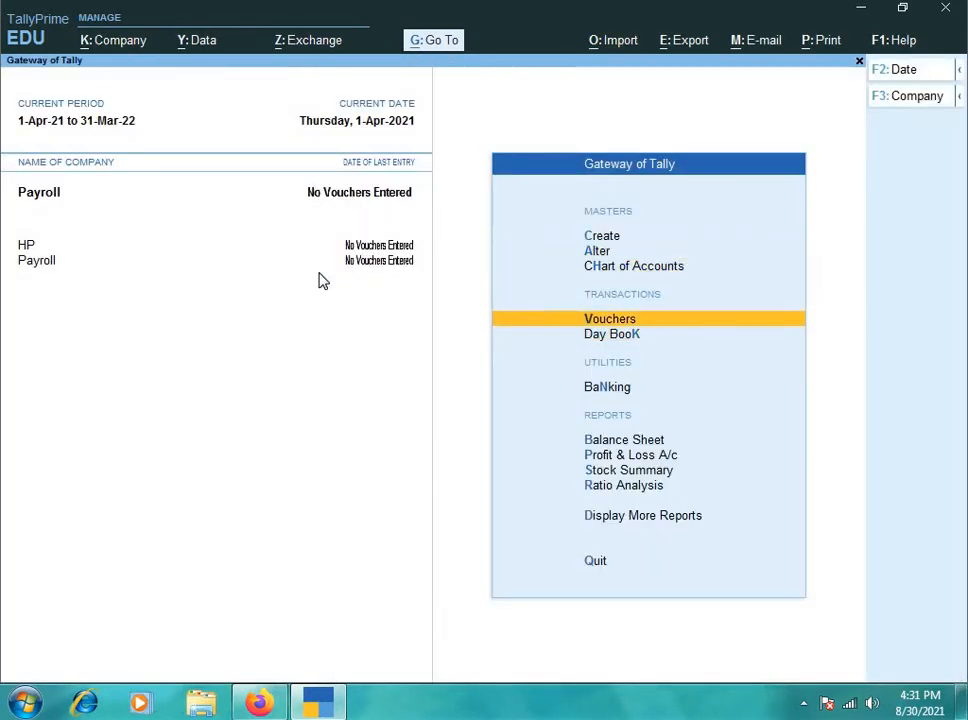
key("Return")
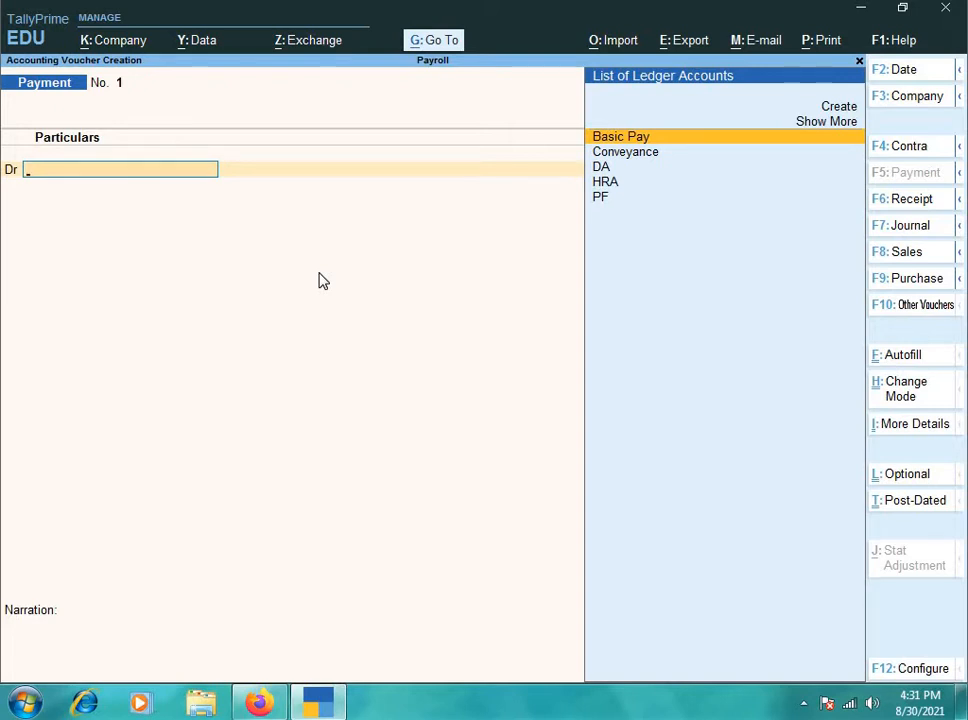
key("Escape")
key("Return")
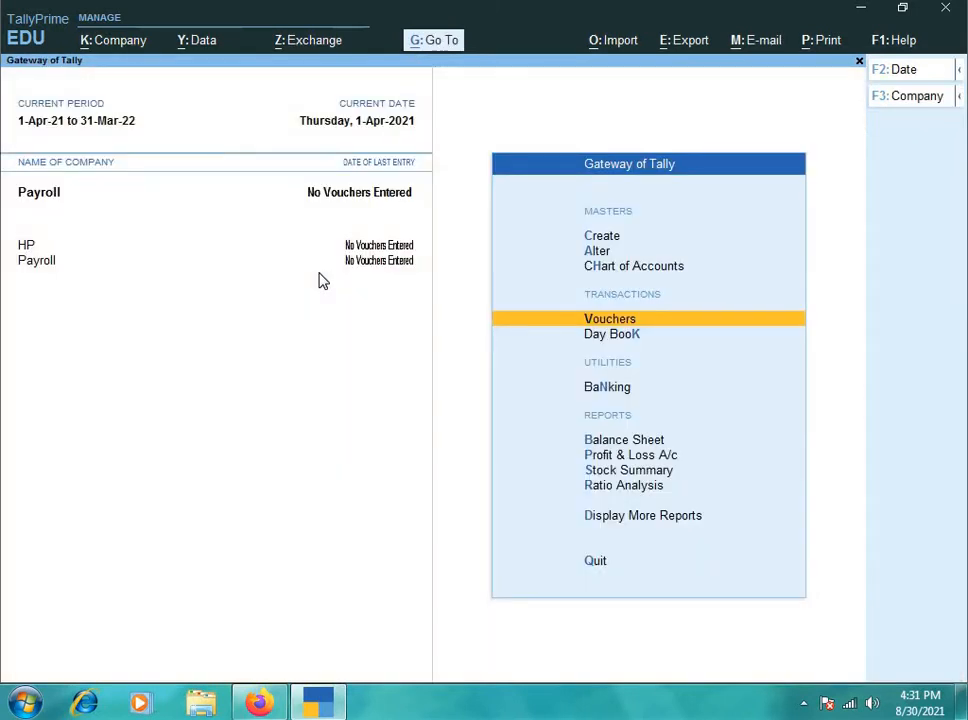
key("Return")
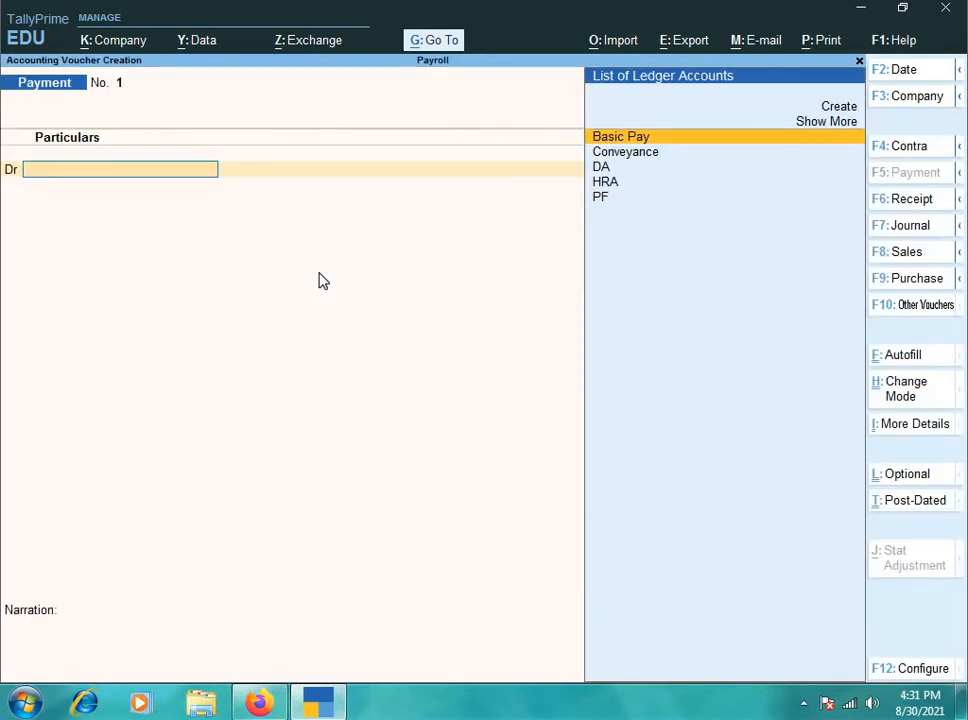
- Change the voucher type to Attendance under the payroll vouchers
left_click(870, 311)
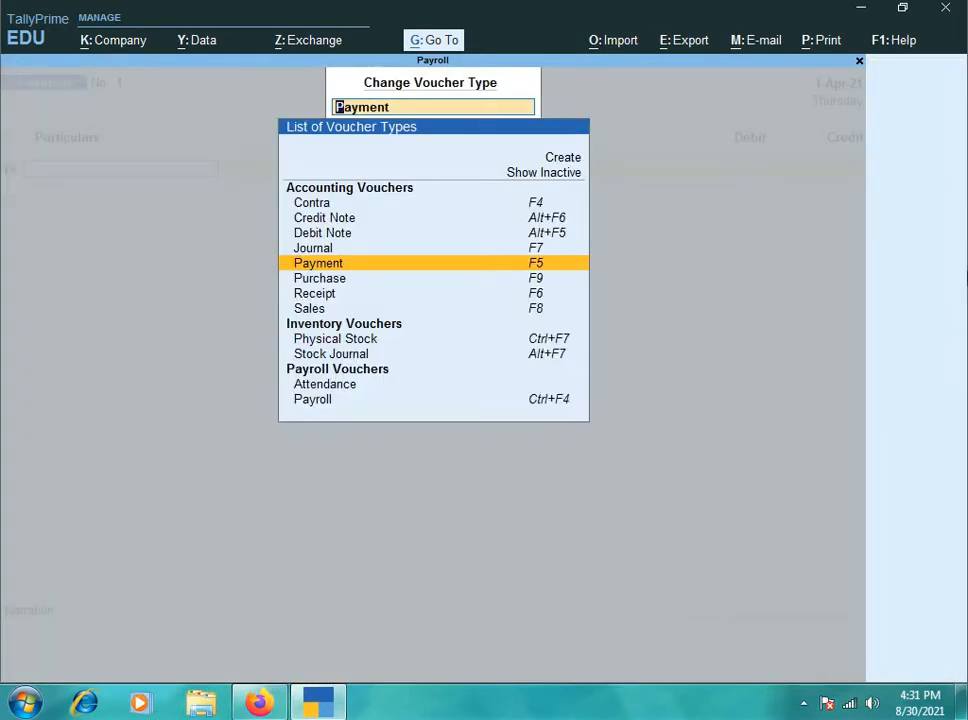
key("Down")
key("Down")
key("Down")
key("Down")
key("Down")
key("Down")
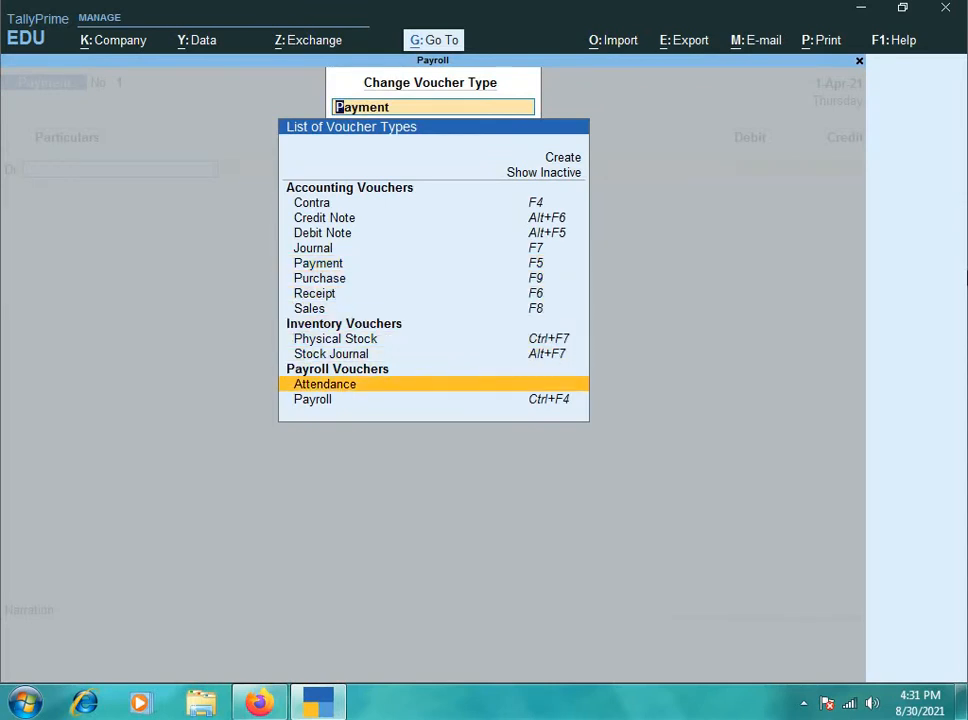
key("Return")
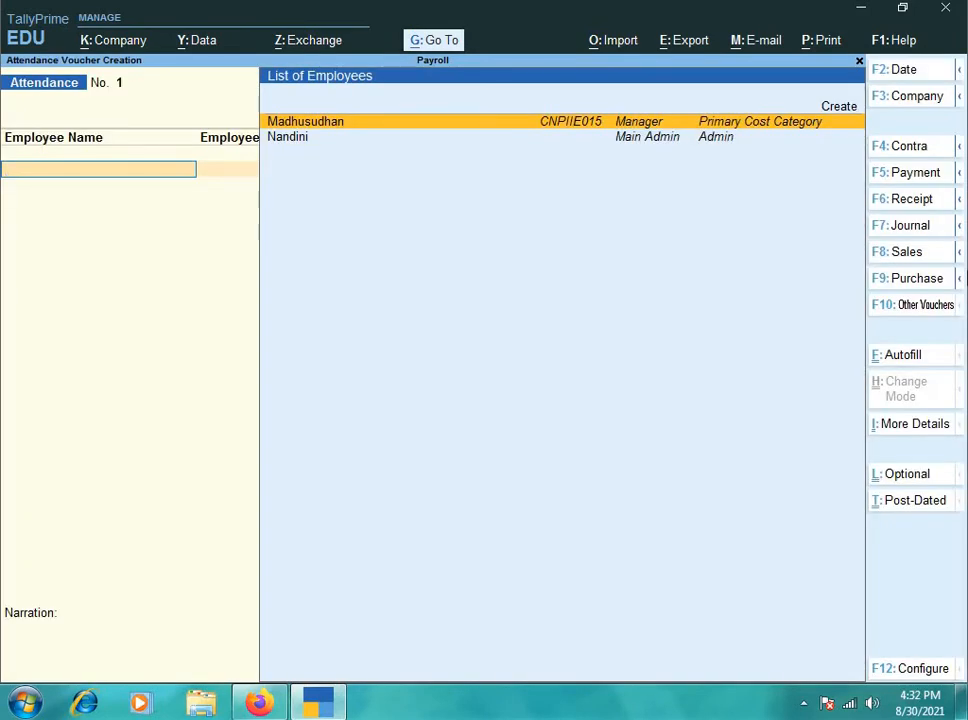
- Record 25 days of Present attendance for the employee in the Manager group
key("Return")
key("Down")
key("Down")
key("Return")
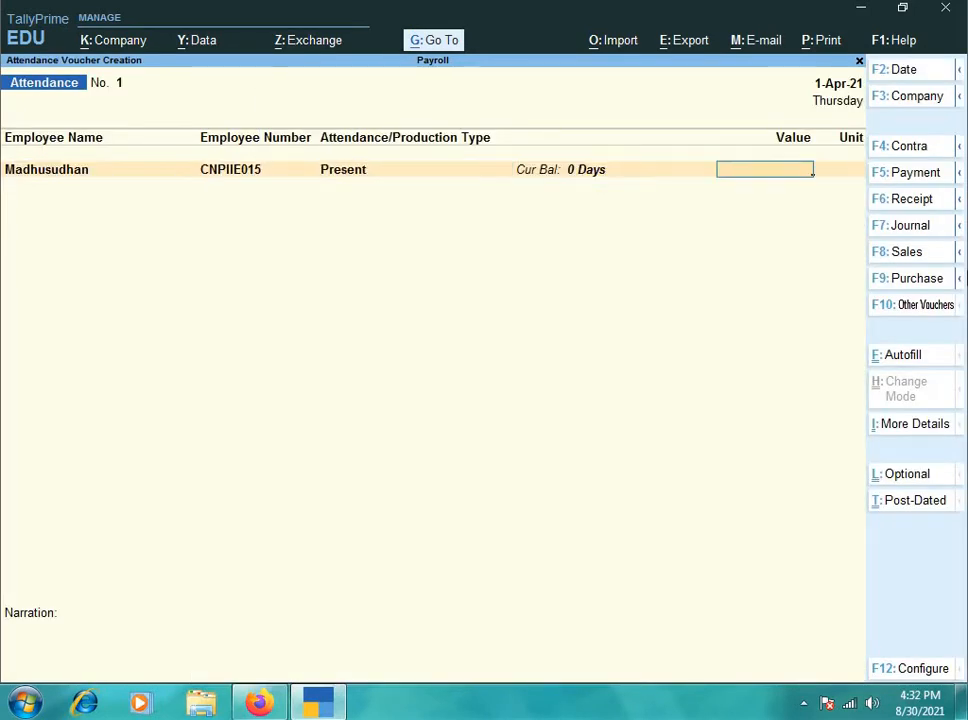
type("25")
key("Return")
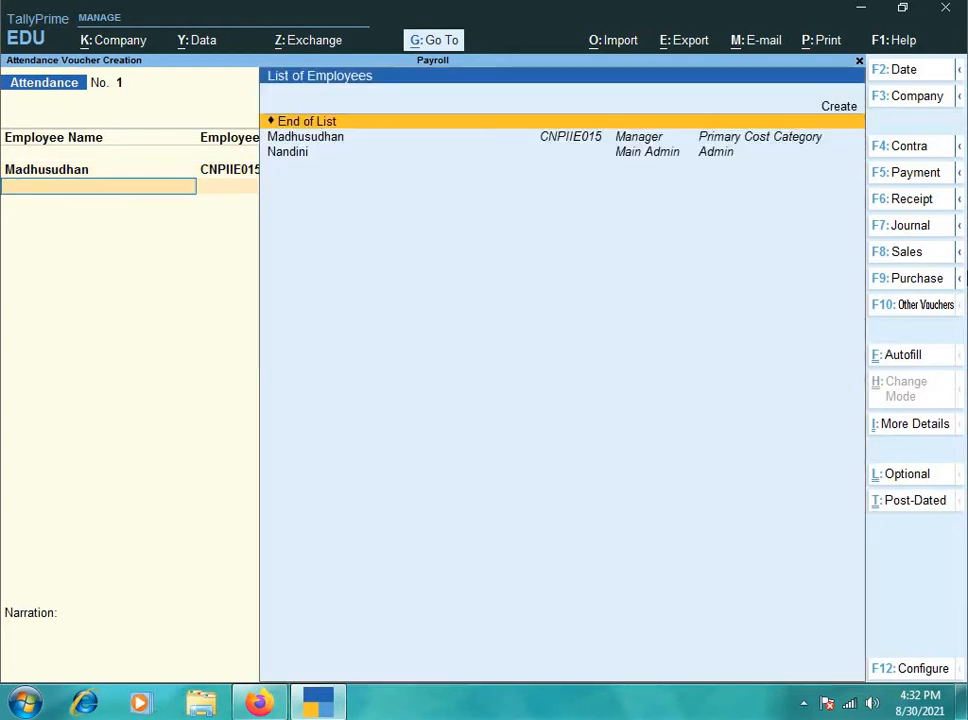
- Add a second attendance line with 23 days Present for the employee in the Main Admin group
key("Down")
key("Down")
key("Return")
key("Down")
key("Down")
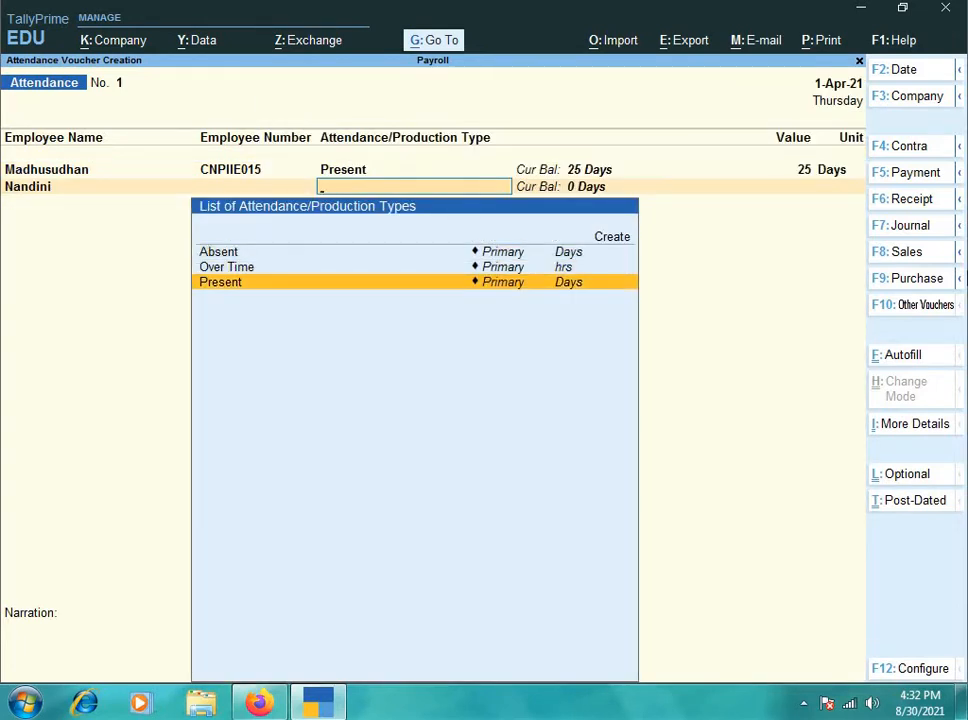
key("Return")
type("23")
key("Return")
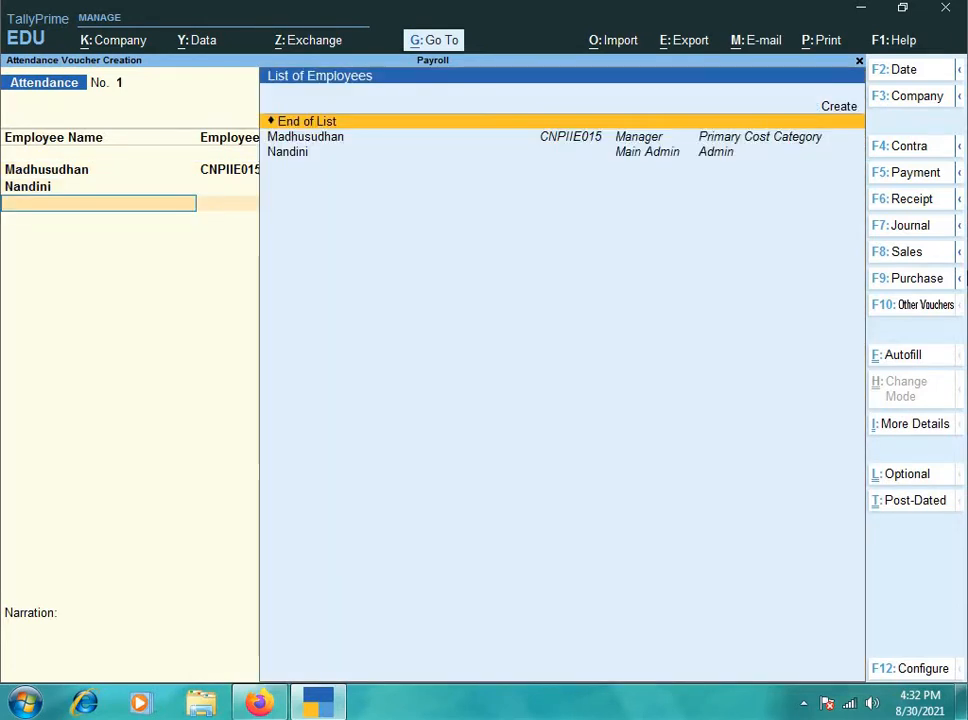
- End the employee list, save the attendance voucher without a narration, and dismiss the Windows color scheme prompt
key("Return")
key("Return")
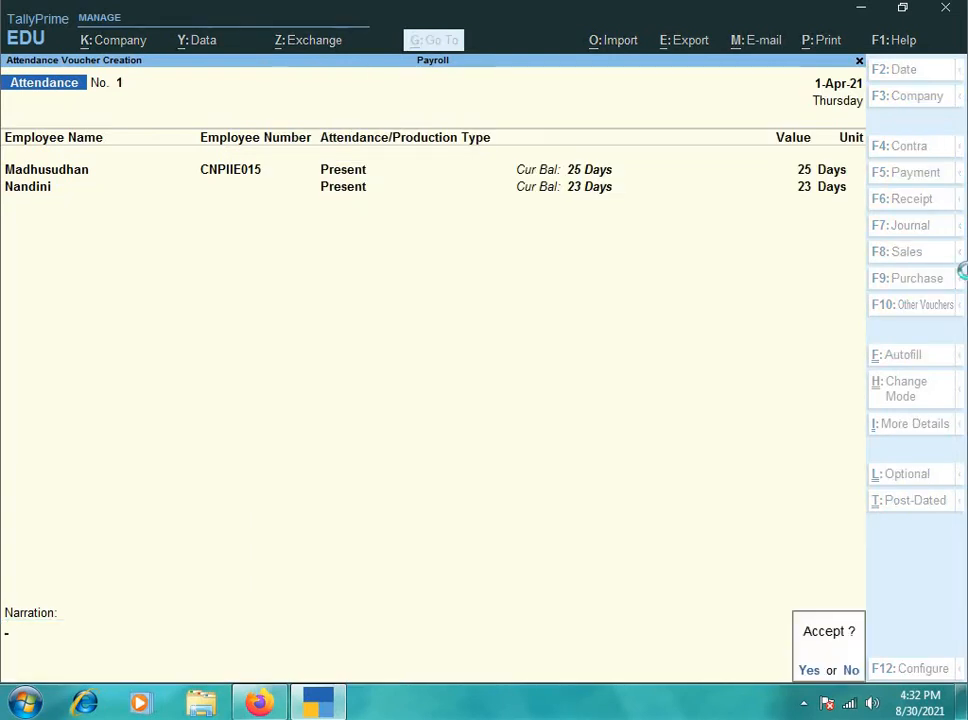
key("Return")
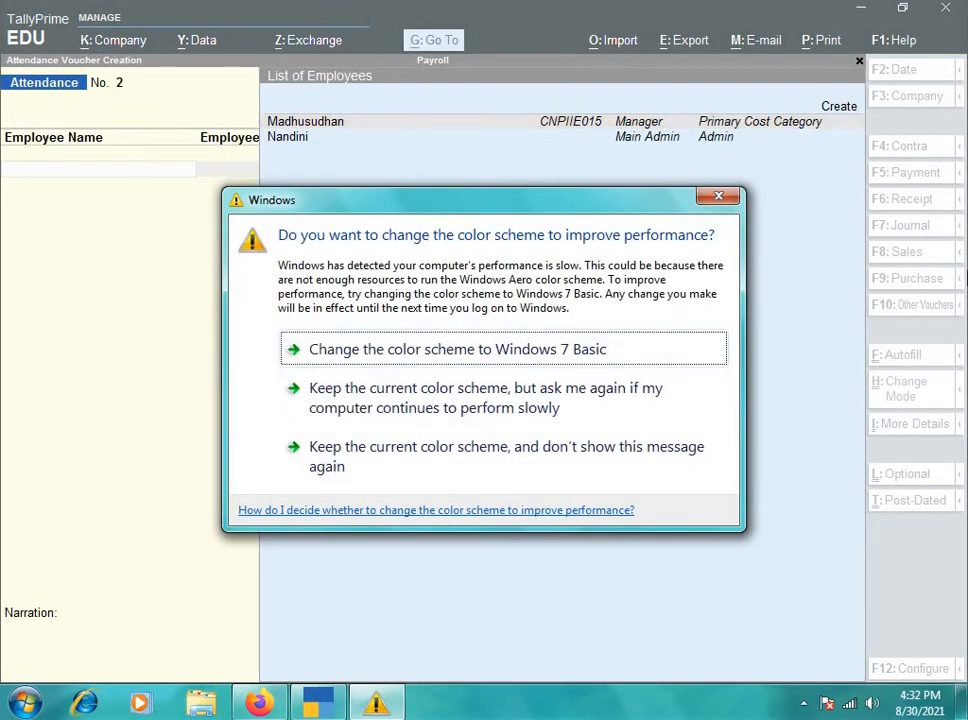
left_click(731, 203)
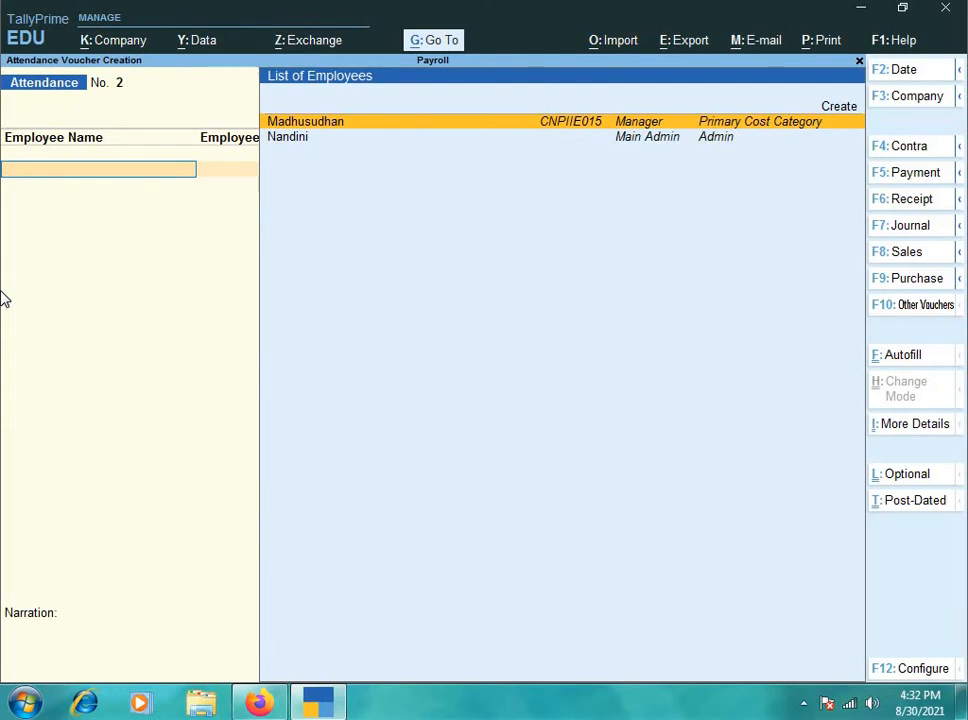
- Switch from the attendance voucher to a payroll voucher
key("ctrl+F4")
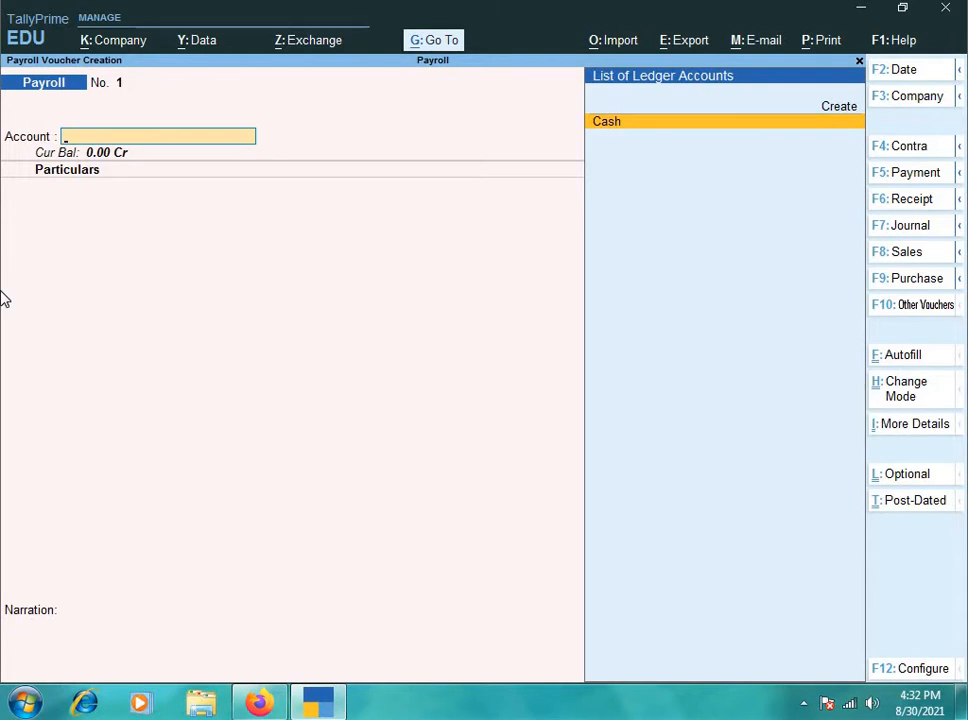
key("ctrl+f")
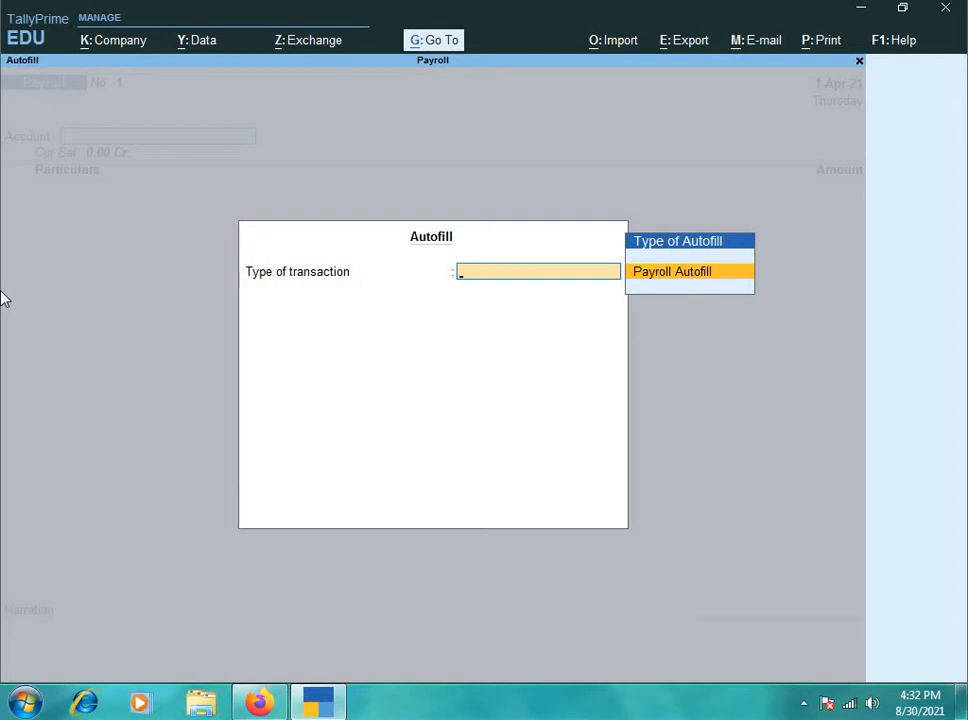
key("Escape")
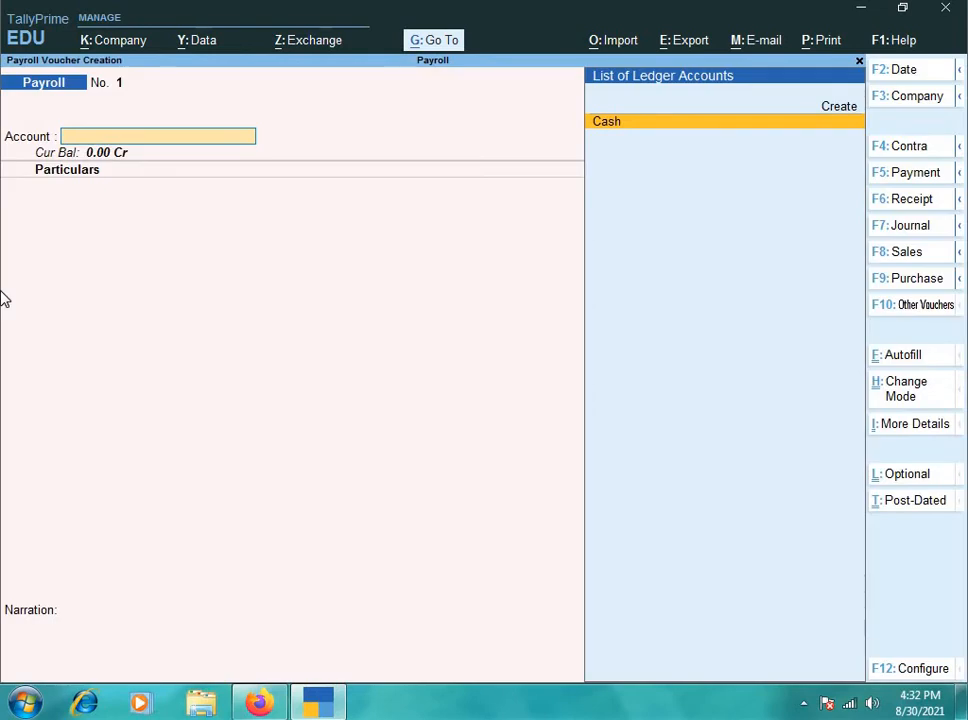
key("Return")
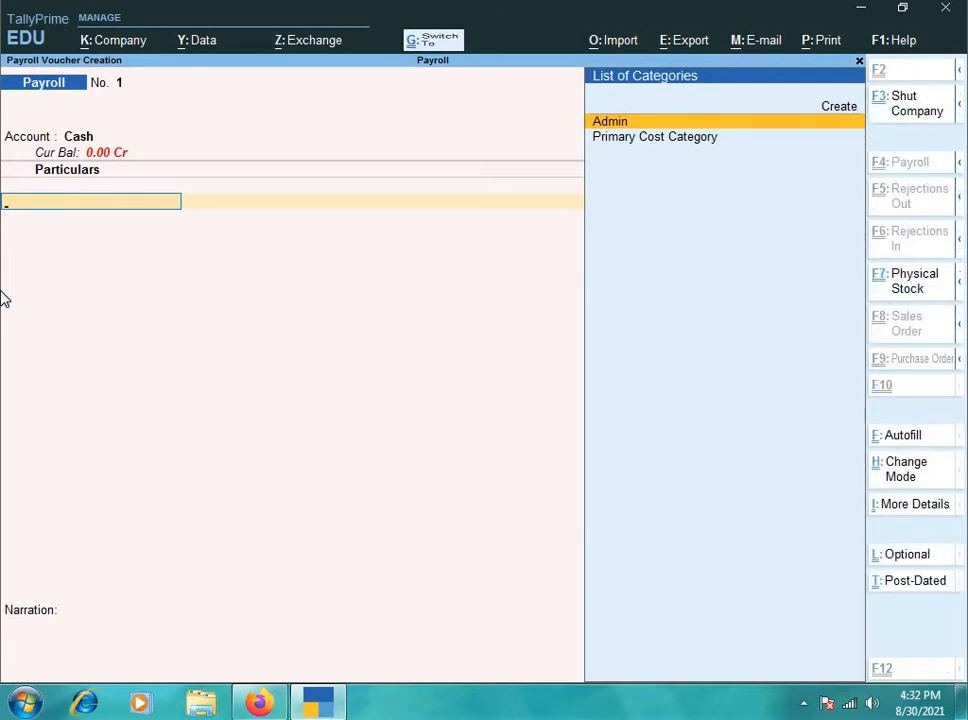
key("ctrl+f")
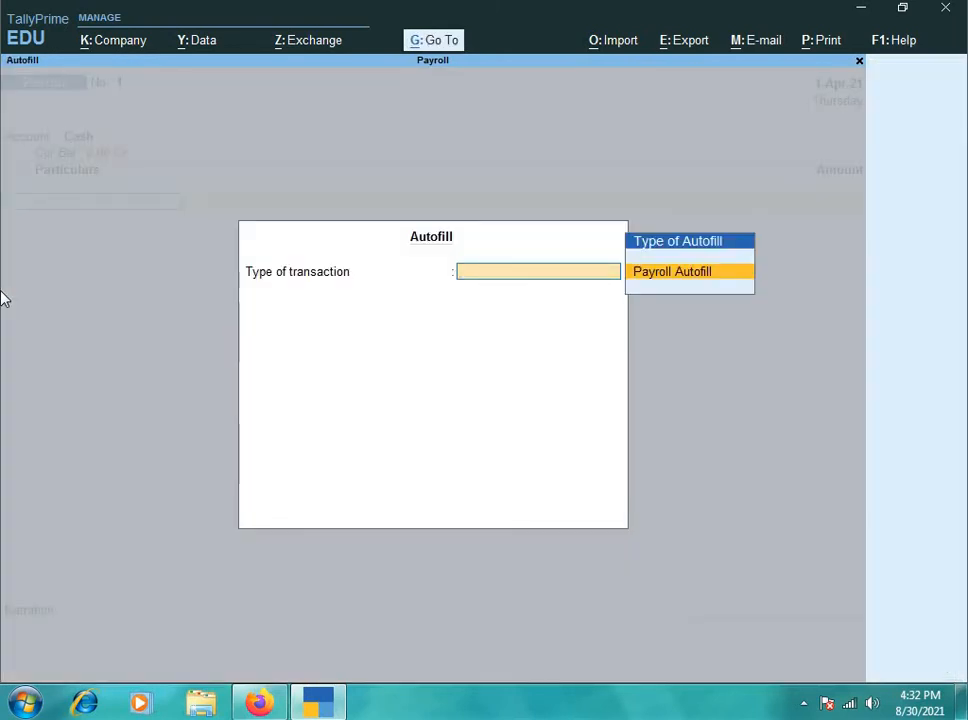
key("Escape")
key("Escape")
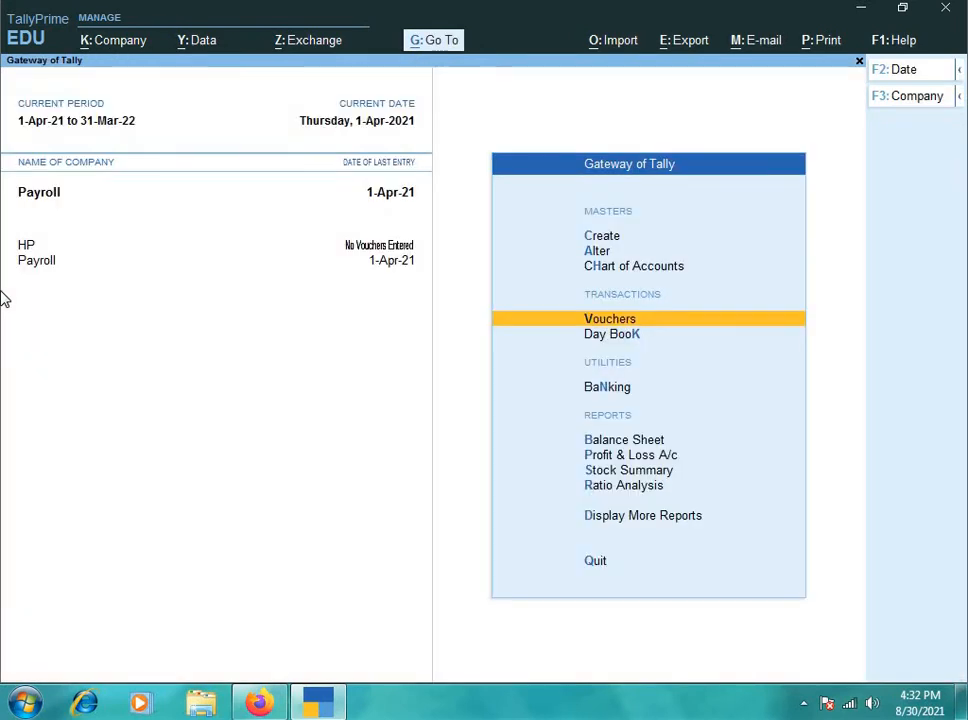
key("Return")
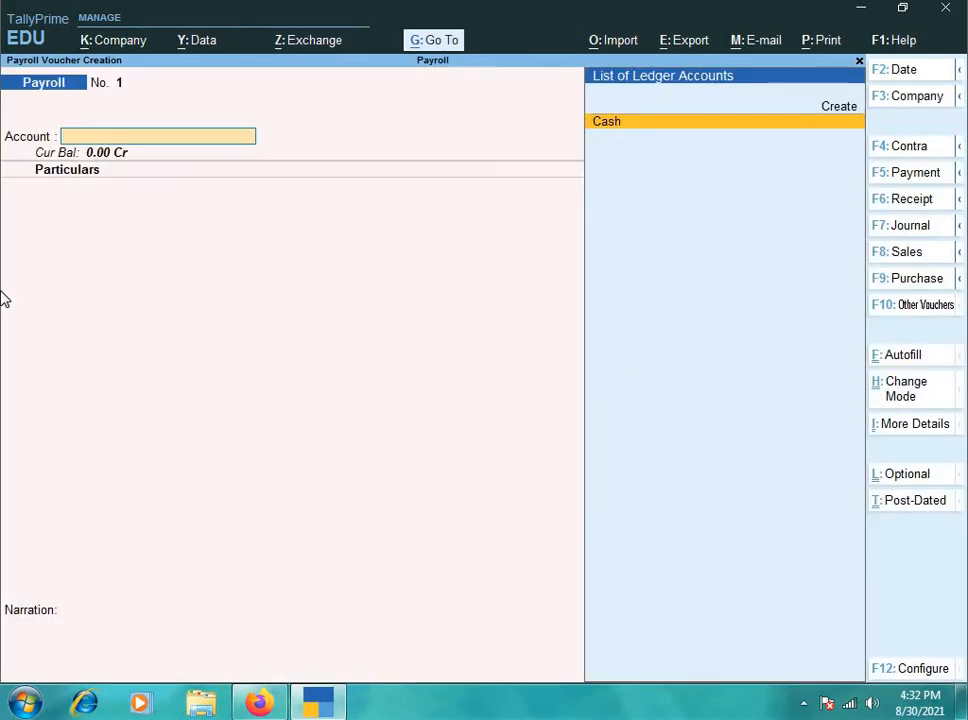
- Set the payroll voucher's account to Cash and start a Payroll Autofill for the Salary process
key("ctrl")
key("Return")
key("ctrl+f")
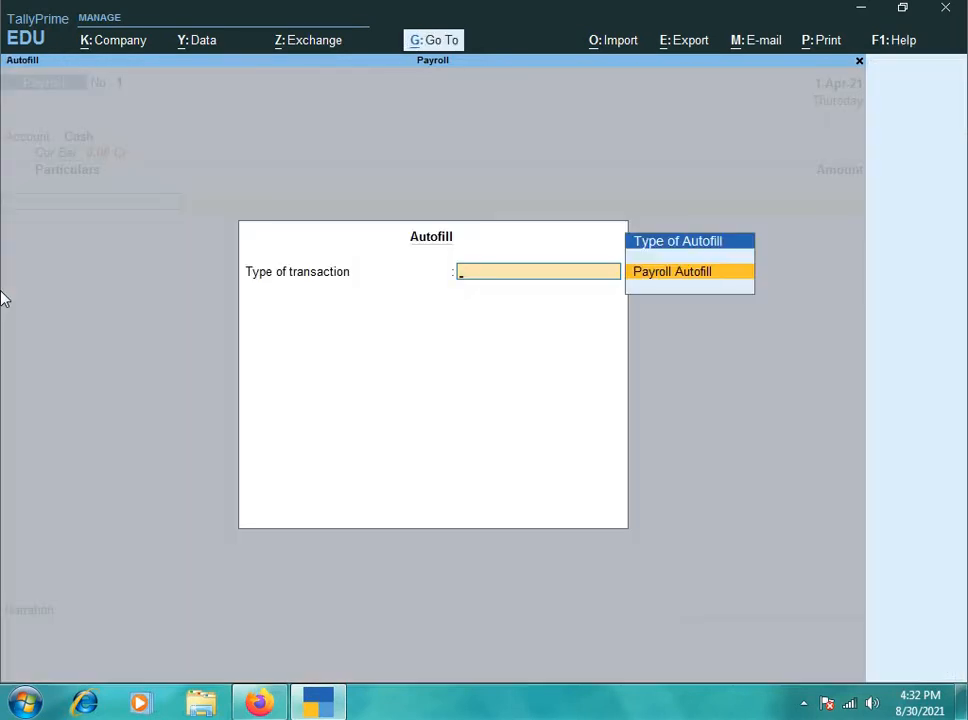
key("Return")
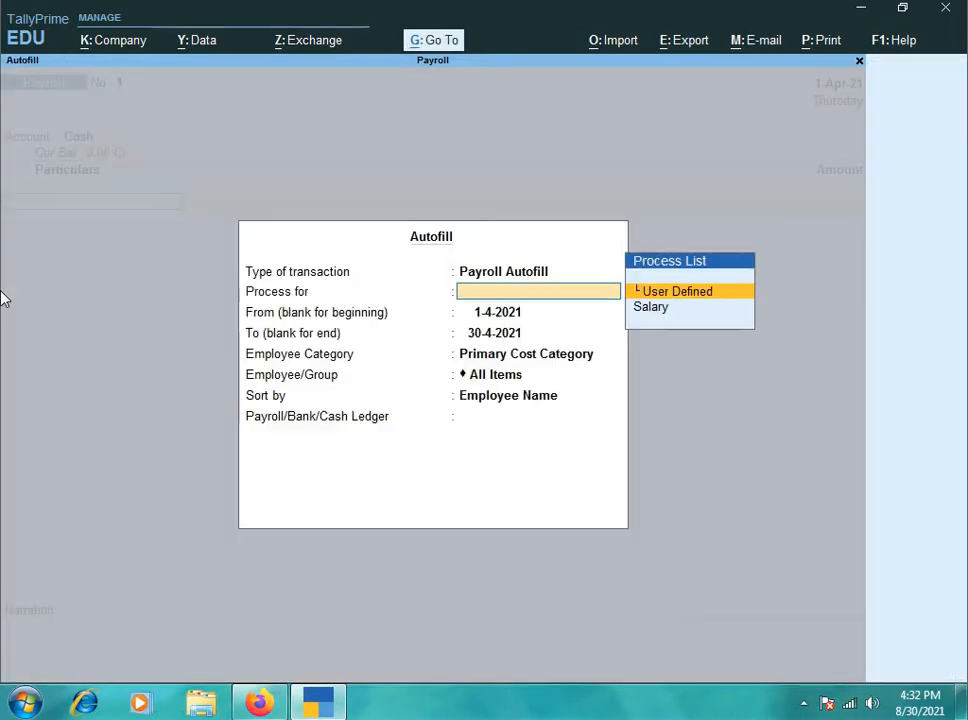
key("Down")
key("Return")
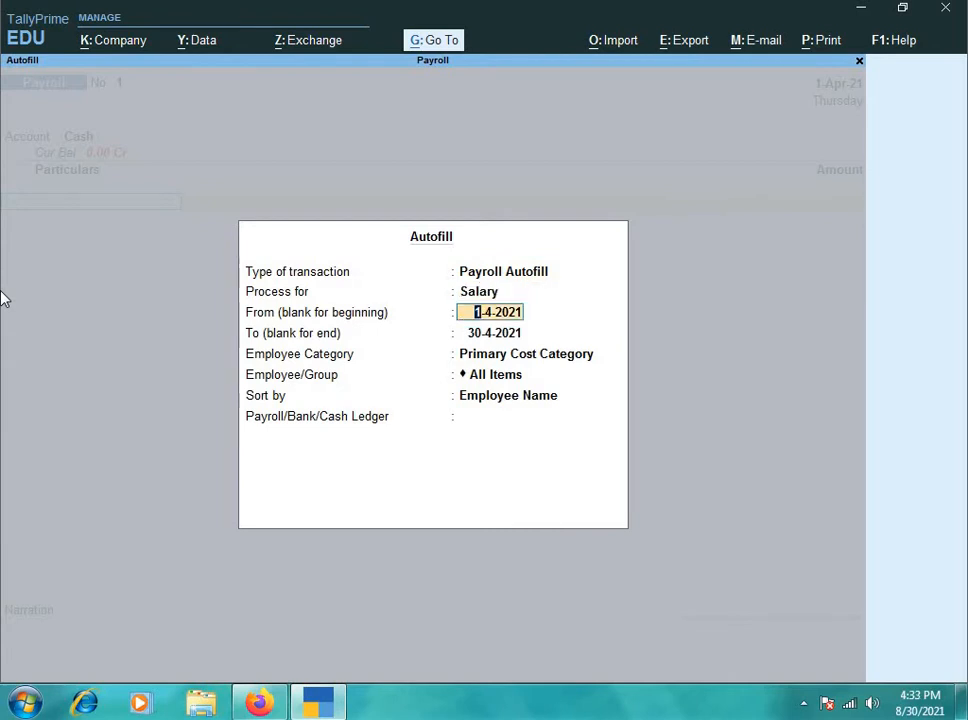
- Set the autofill period to 1-4-2021 through 1-5-2021 and keep Primary Cost Category as the employee category
key("Return")
type("1")
type(".5")
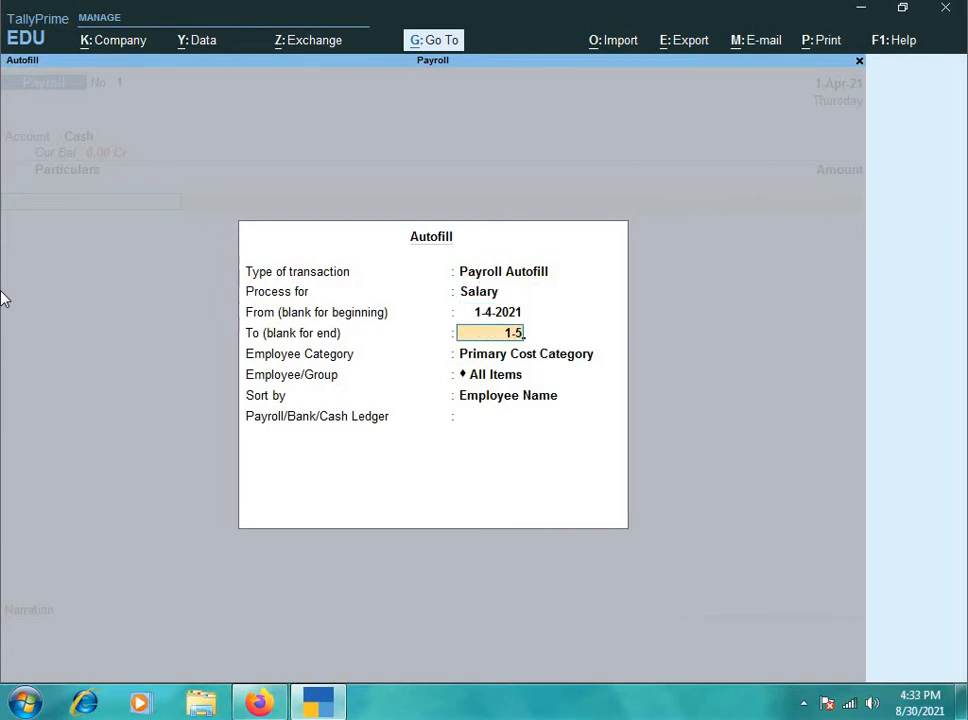
key("Return")
key("Return")
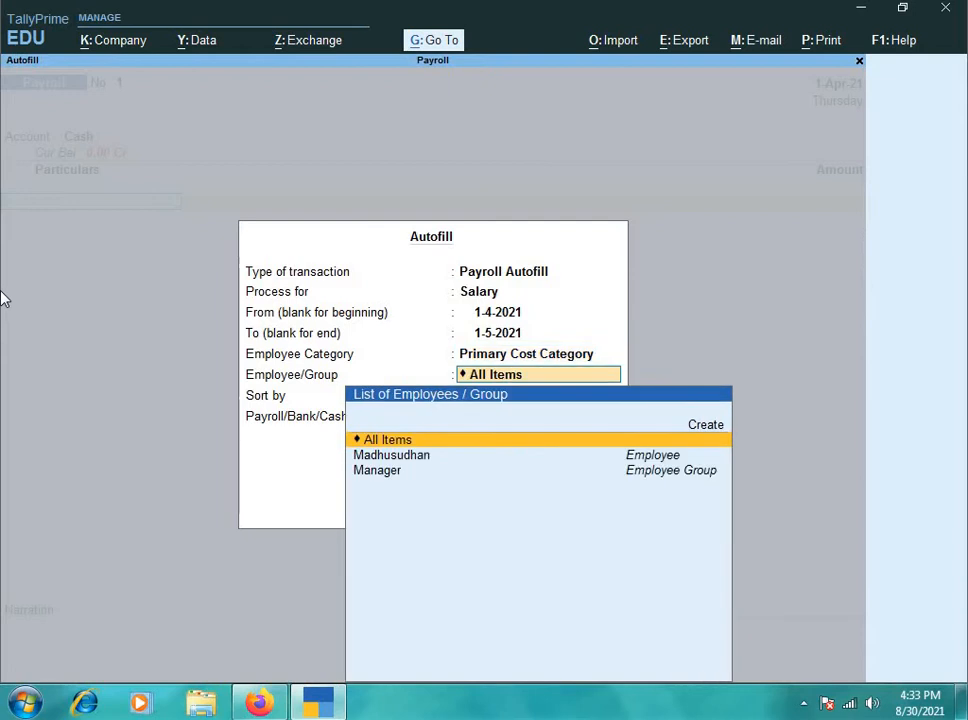
- Autofill the individual employee's salary, sorted by Employee Name and paid from Cash, and save the voucher with its generated pay-period narration
key("Down")
key("Down")
key("Up")
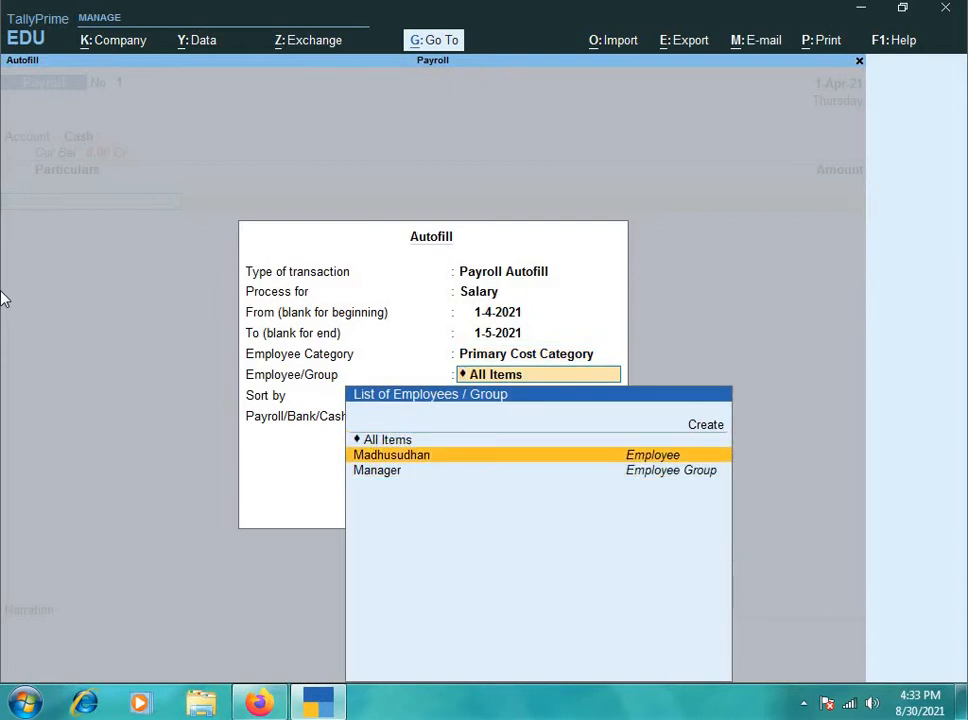
key("Return")
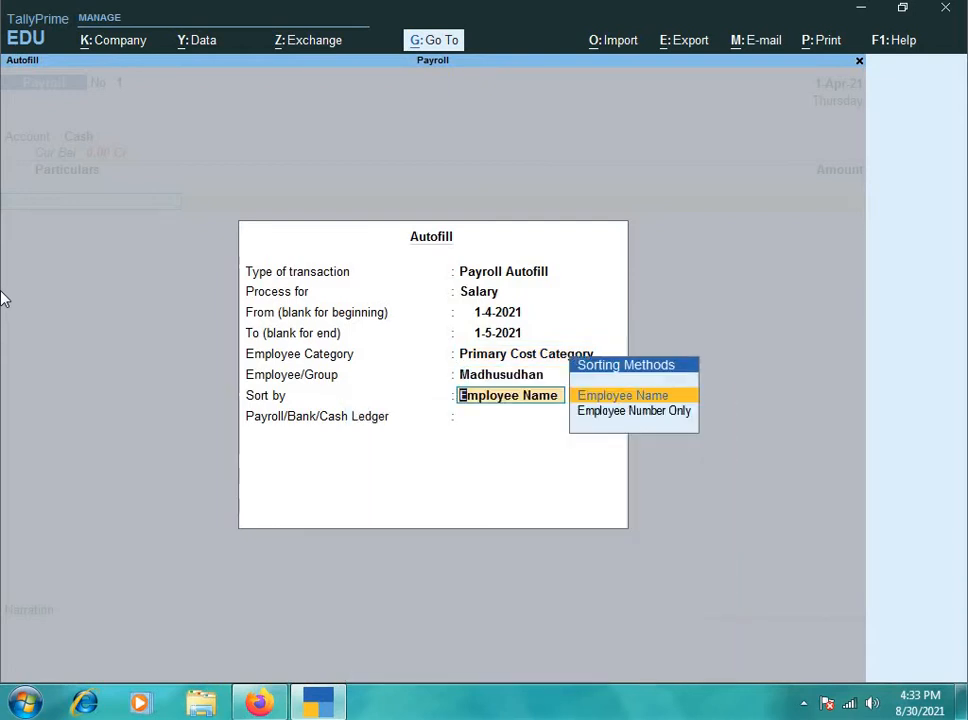
key("Return")
key("Return")
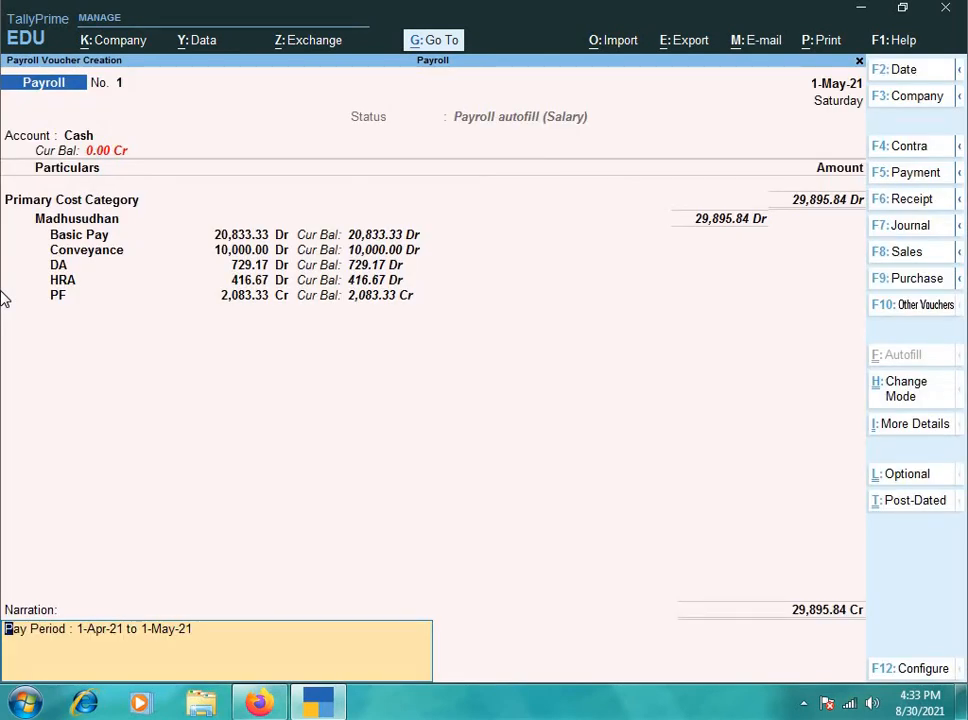
key("Return")
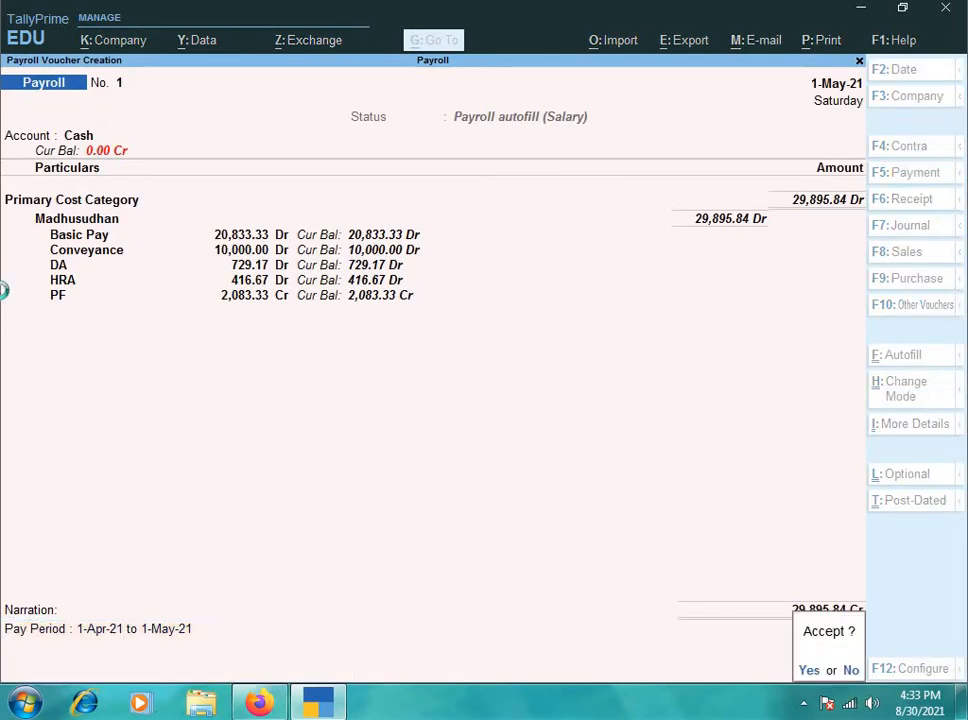
key("Return")
- Set the second payroll voucher's account to Cash and choose Payroll Autofill with the Salary process
key("Return")
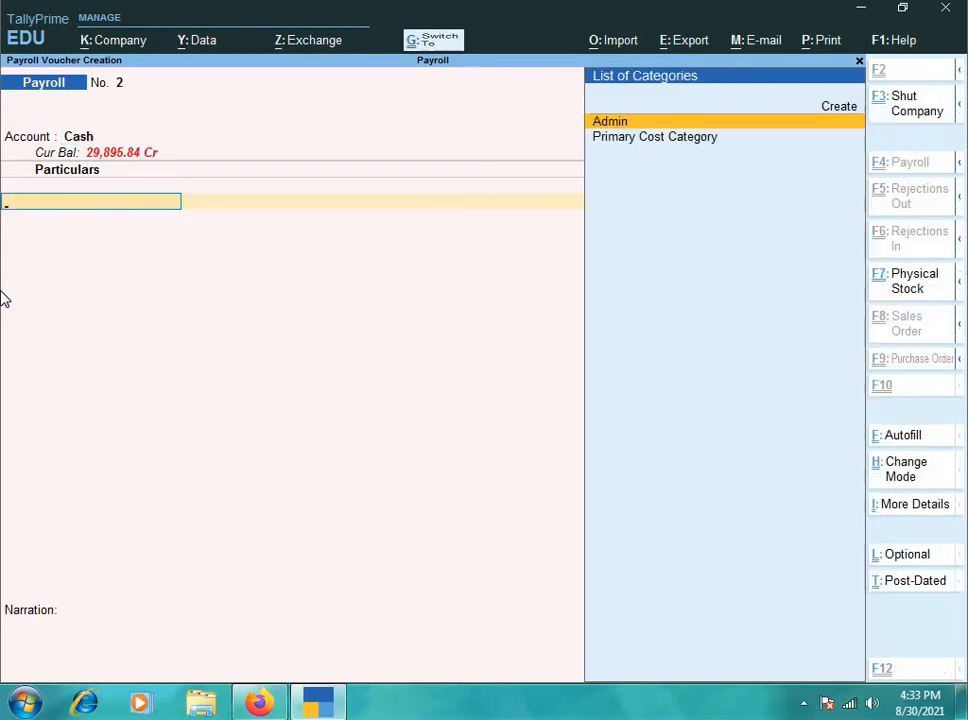
key("ctrl+f")
key("Return")
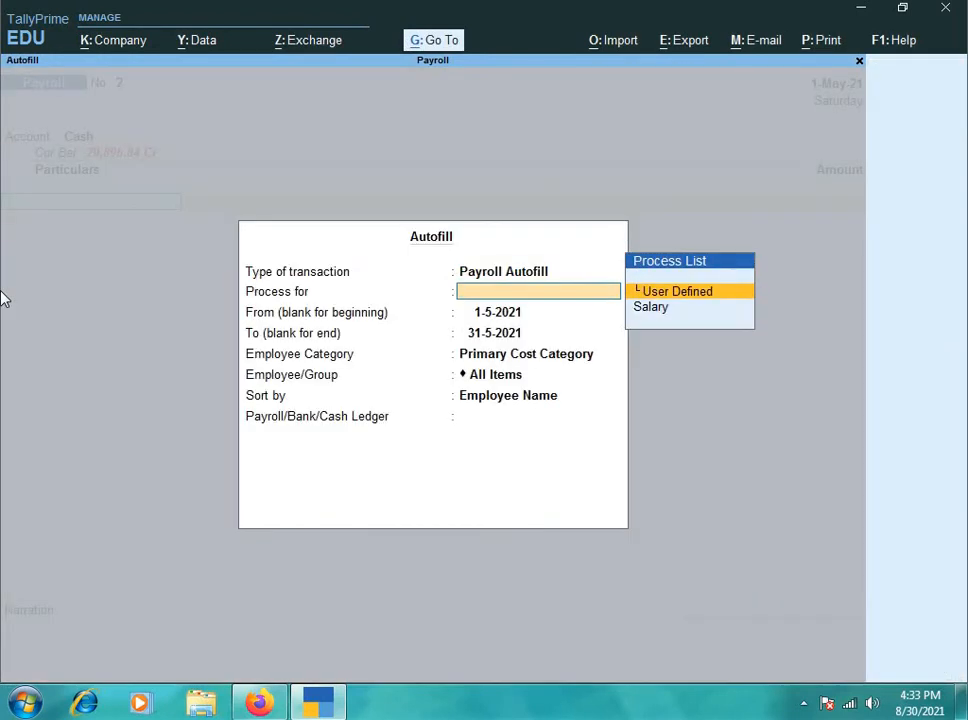
key("Down")
key("Return")
- Set the second voucher's autofill period from 1-4-2021 to 1-5-2021, closing the Windows color scheme prompt
type("1")
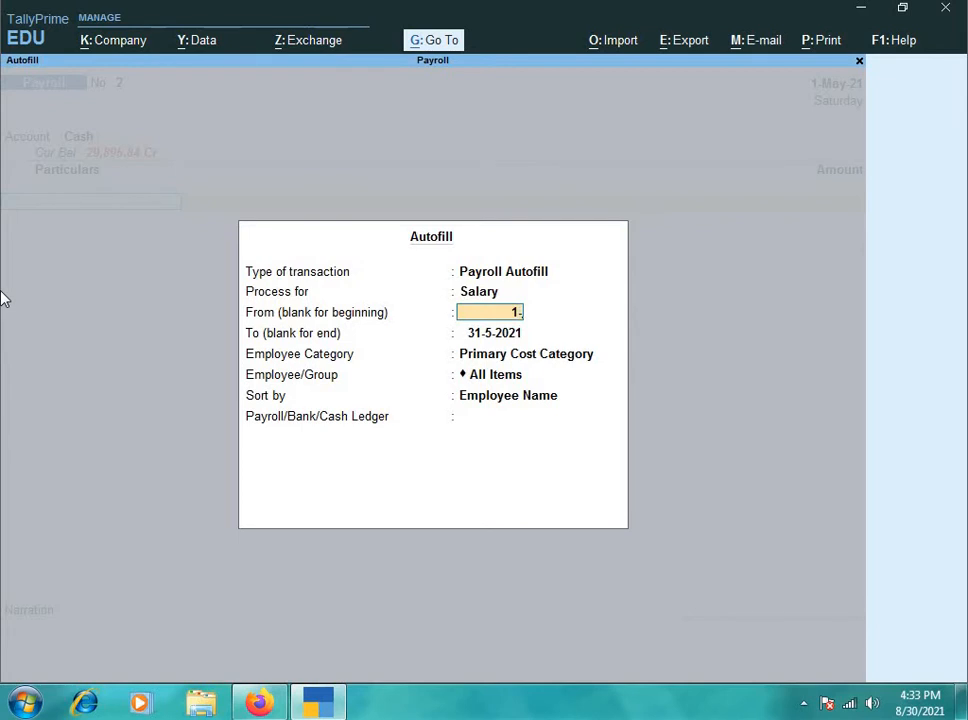
type("-4")
key("Return")
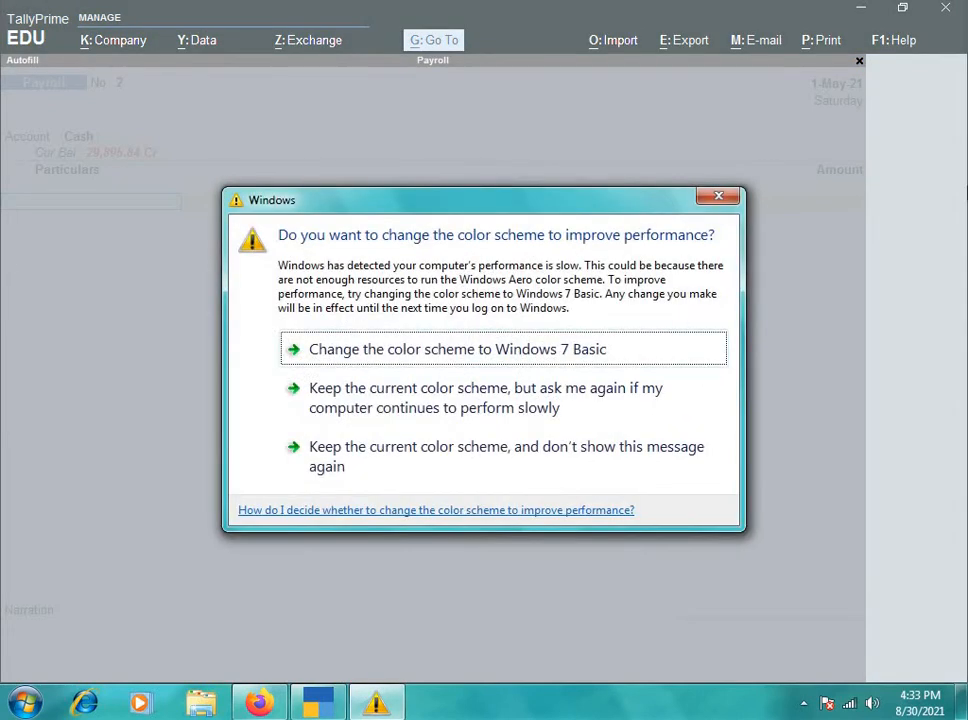
left_click(703, 201)
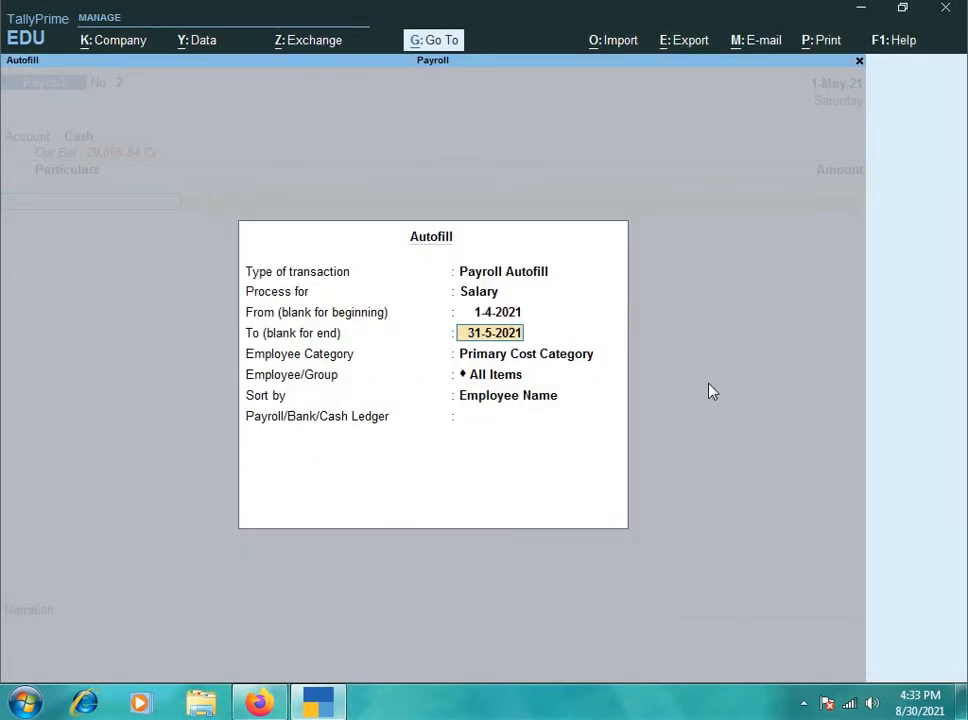
type("1-5")
key("Return")
- Select the Admin employee category and its individual employee for the autofill, sorted by Employee Name
key("Up")
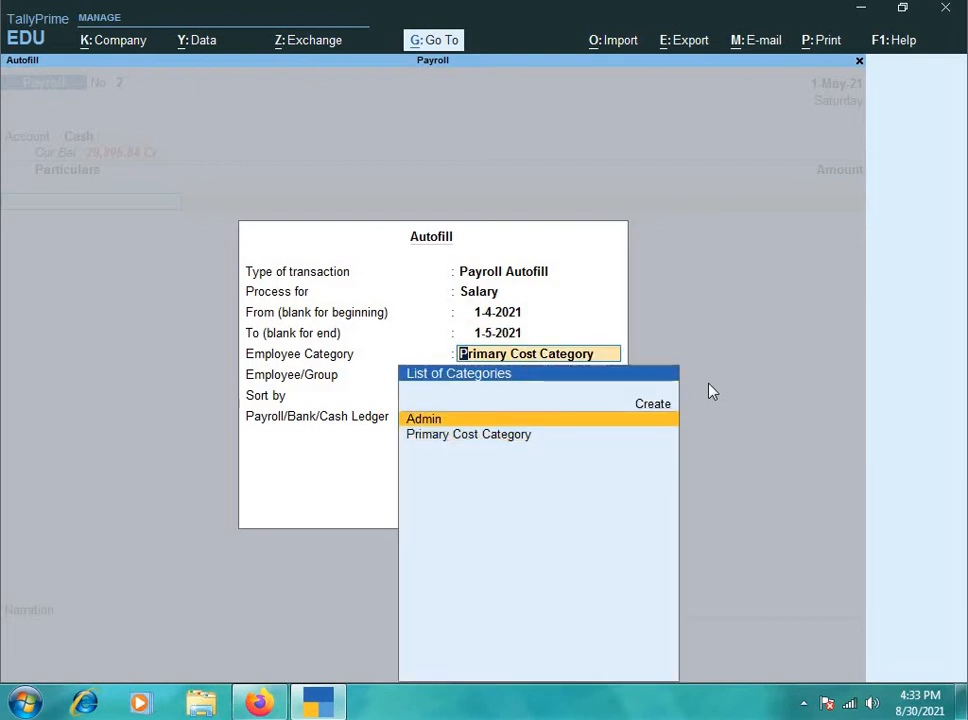
key("Return")
key("Down")
key("Down")
key("Return")
key("Return")
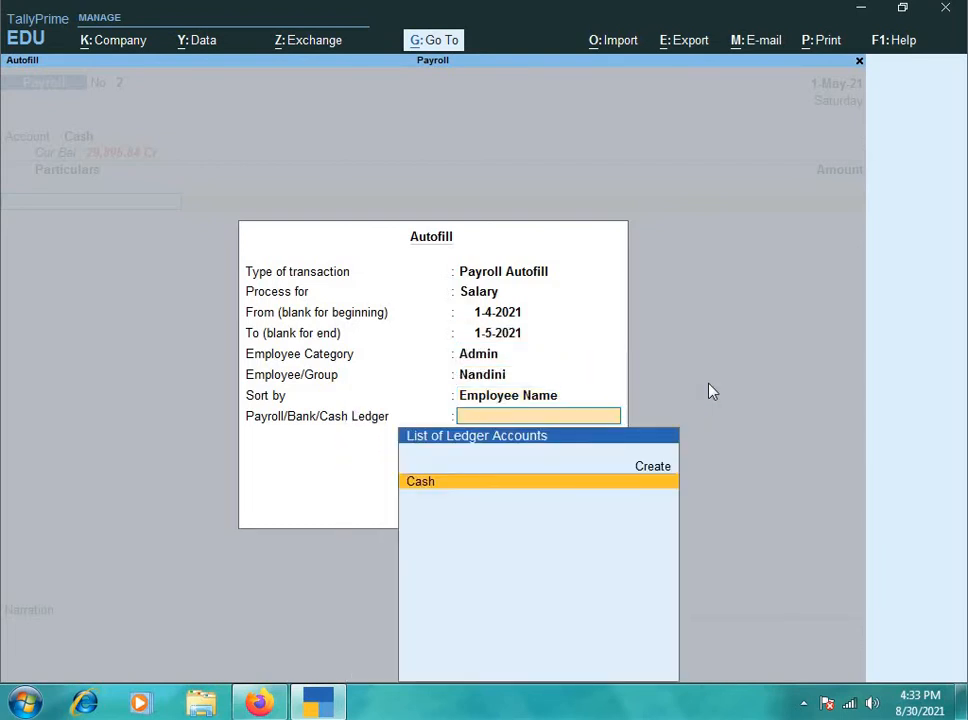
- Use the Cash ledger for the autofill, save the second payroll voucher, and return to the Gateway of Tally
key("Return")
key("Return")
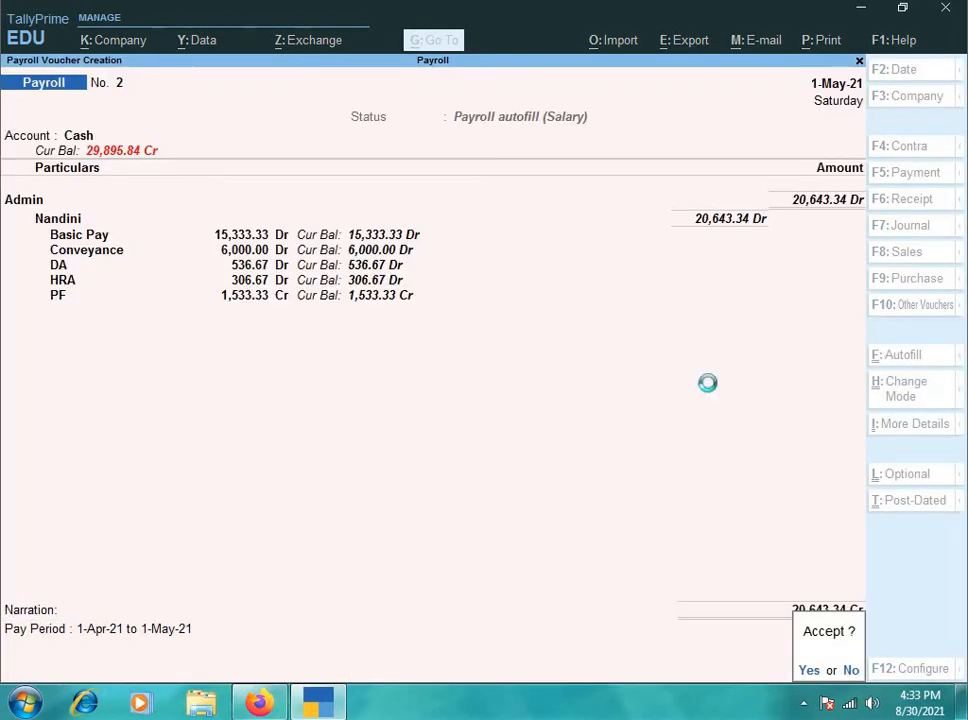
key("Return")
key("Escape")
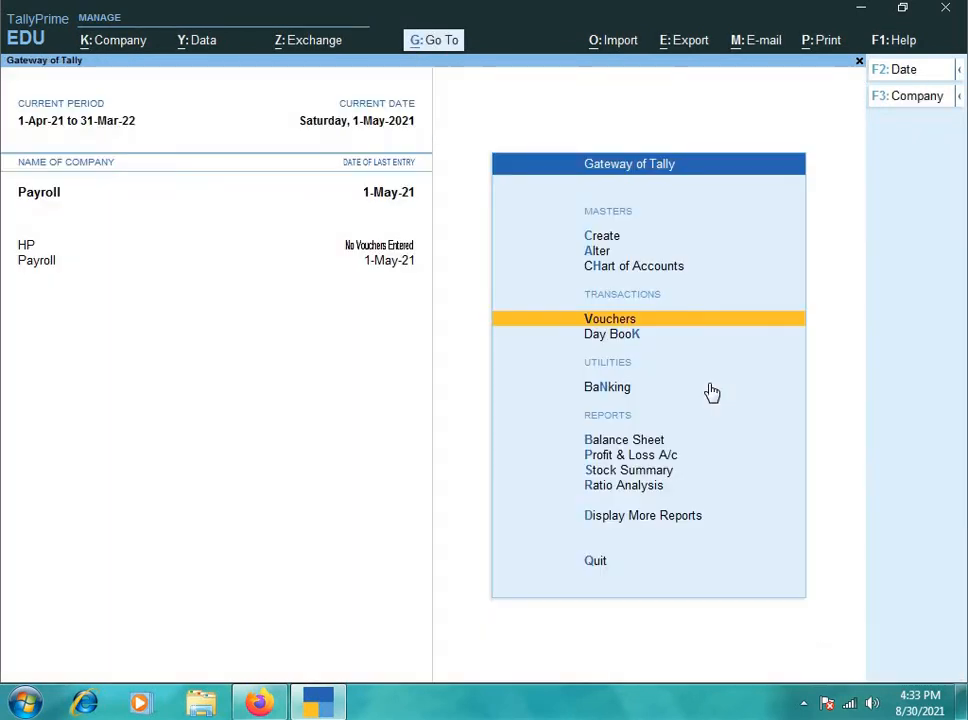
- Open the additional reports list from the Gateway of Tally
key("Down")
key("Down")
key("Down")
key("Down")
key("Down")
key("Down")
key("Down")
key("Down")
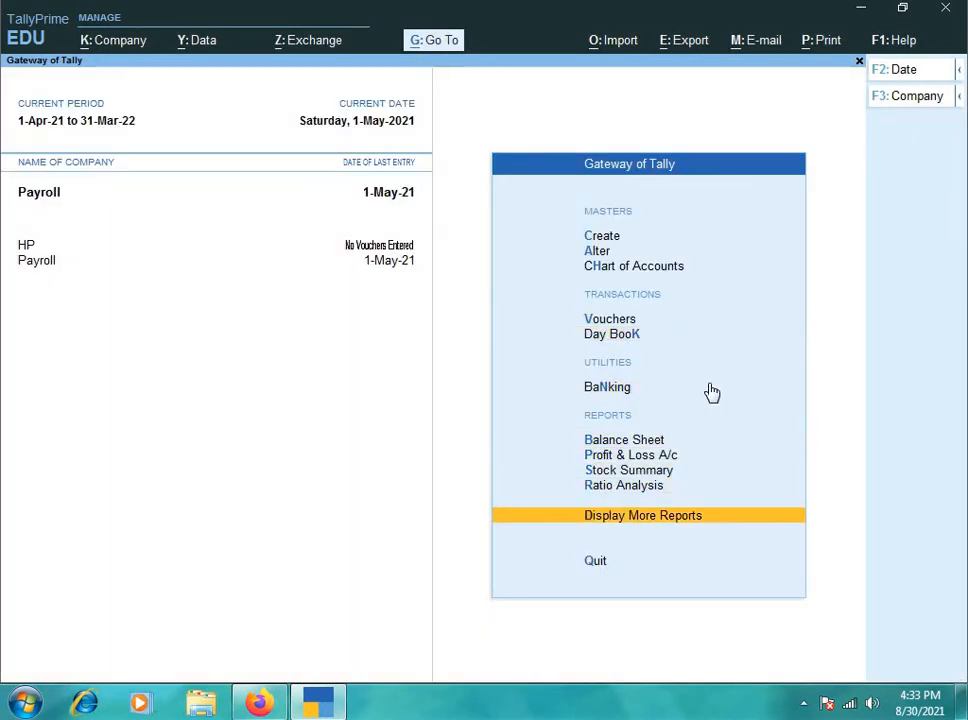
key("Up")
key("Return")
- Open the Payroll Reports group among the additional reports
key("Down")
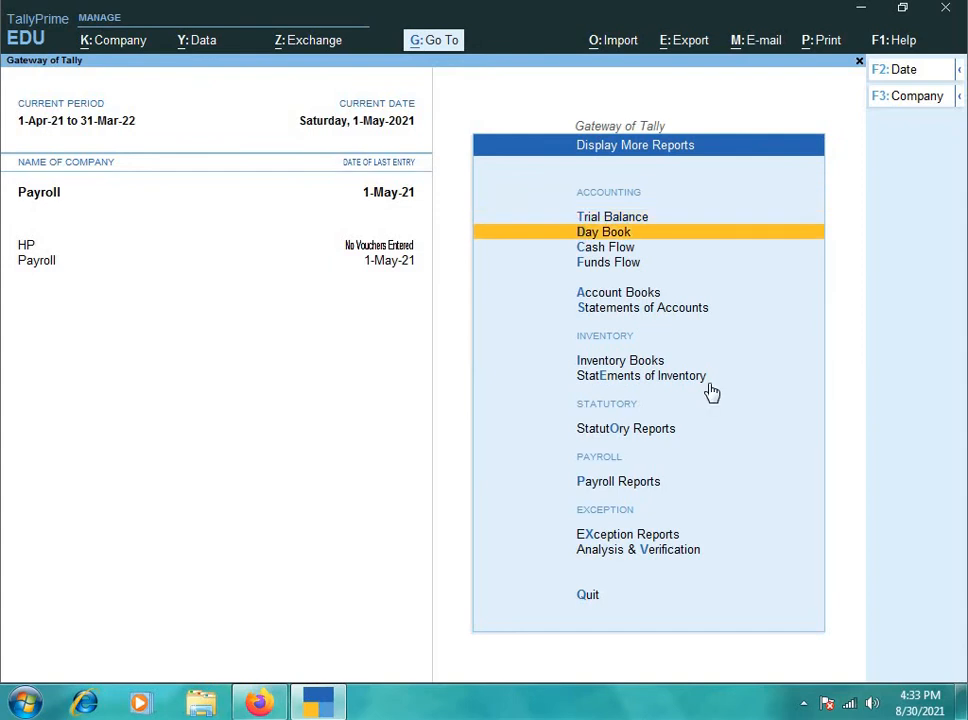
key("Up")
key("Up")
key("Up")
key("Down")
key("Down")
key("Down")
key("Down")
key("Up")
key("Up")
key("Up")
key("Up")
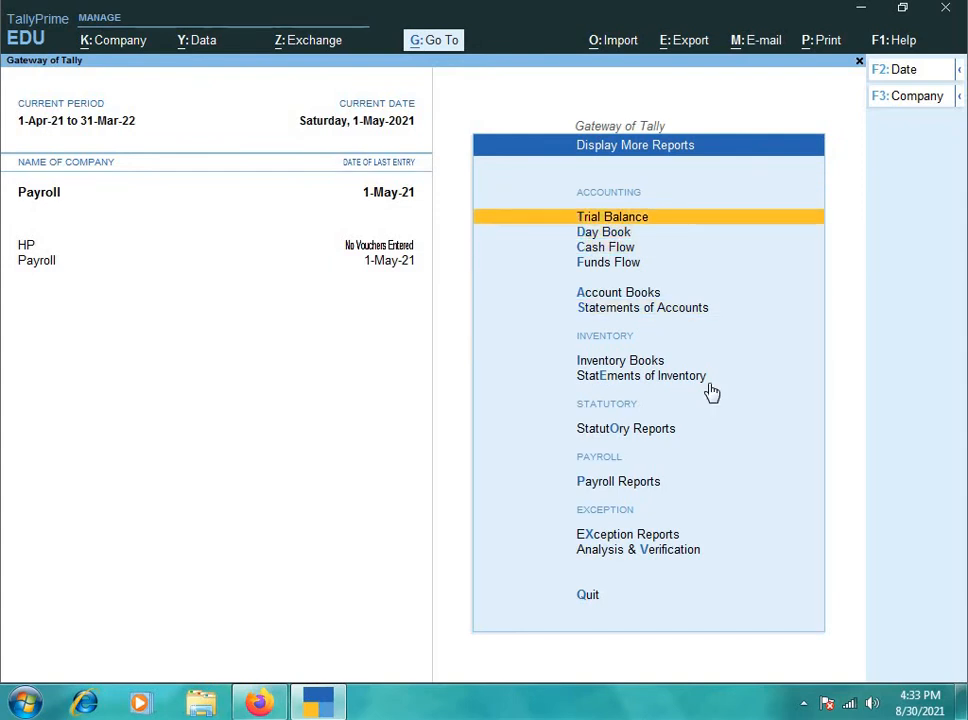
key("Up")
key("Up")
key("Return")
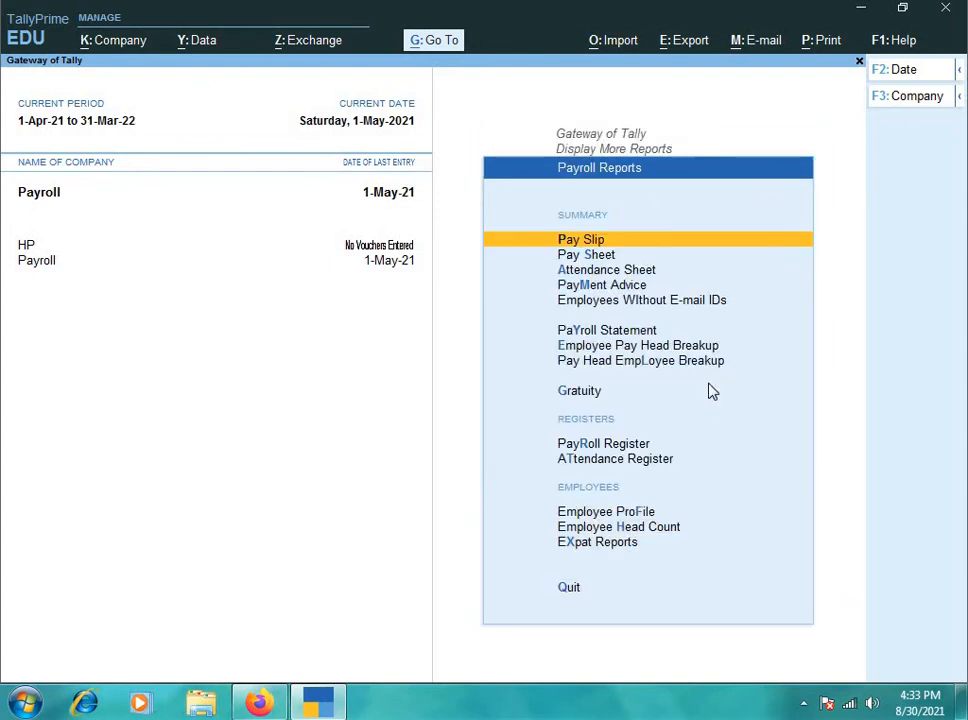
- Display the pay slip for the employee in the Primary Cost Category
key("Return")
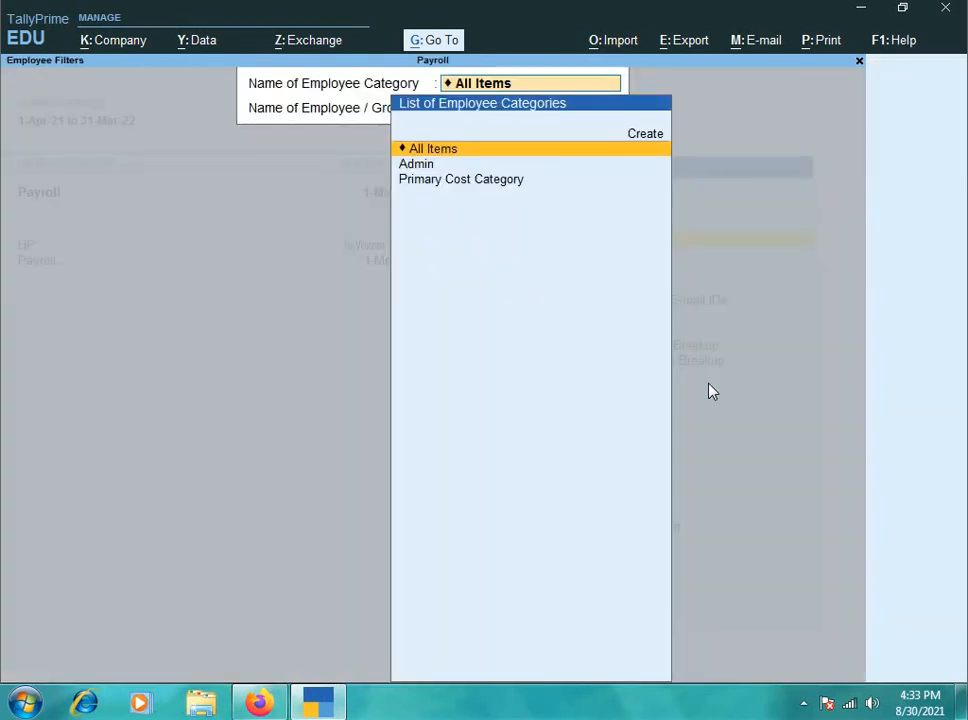
key("Down")
key("Down")
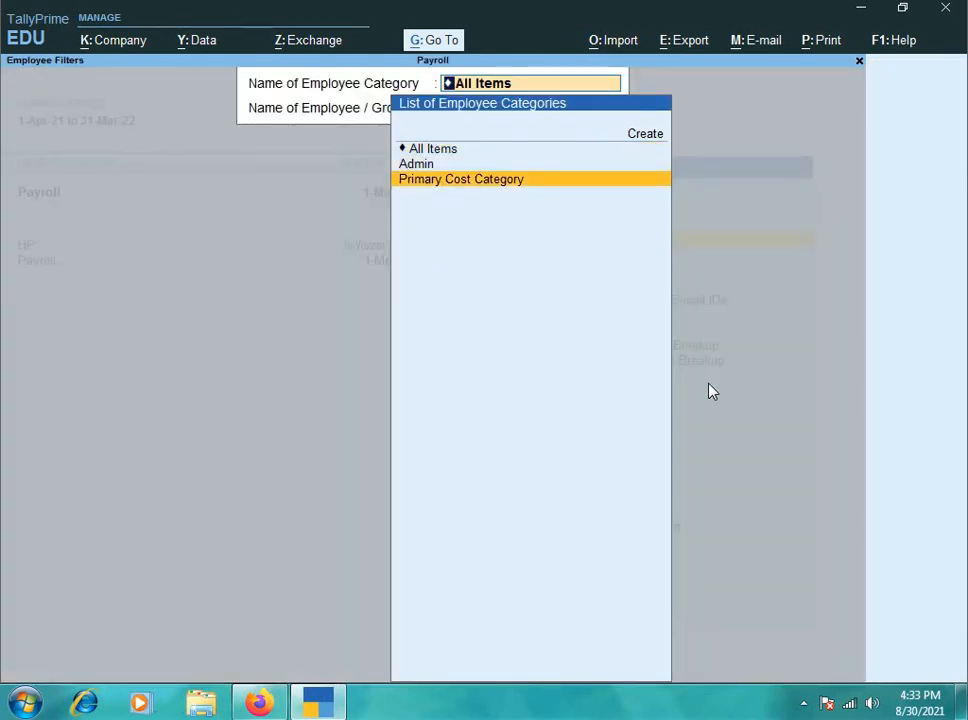
key("Return")
key("Return")
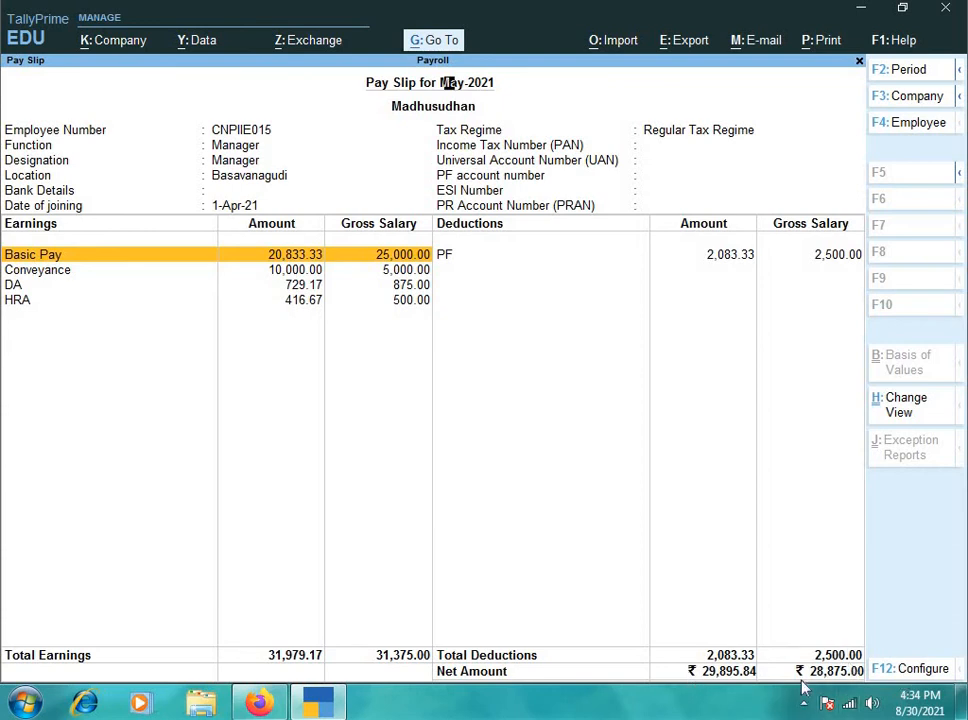
- Switch the pay slip to the individual employee in the Admin category
key("F4")
key("Down")
key("Return")
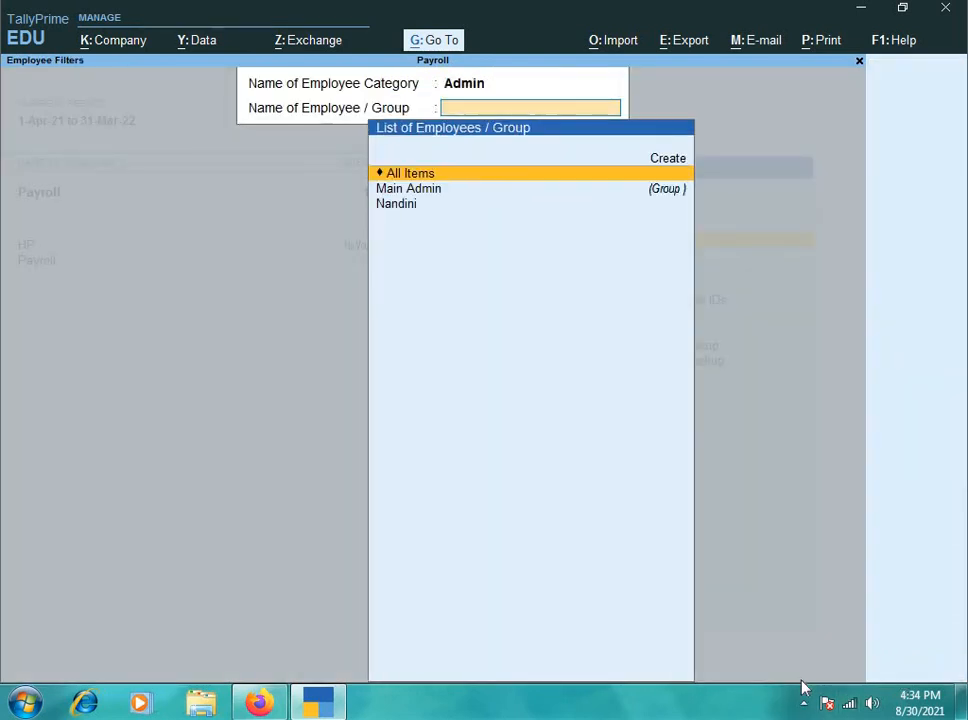
key("Down")
key("Down")
key("Return")
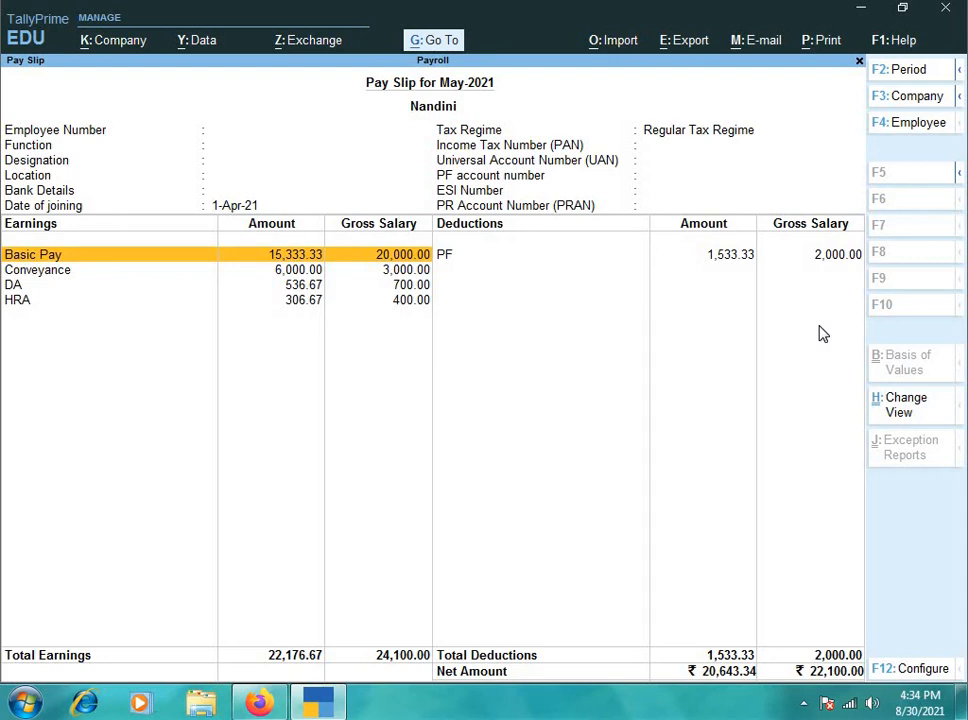
- Set the pay slip period from 1-4-2021 to 1-5-2021, dismissing the Windows color scheme prompt
key("F2")
type("1")
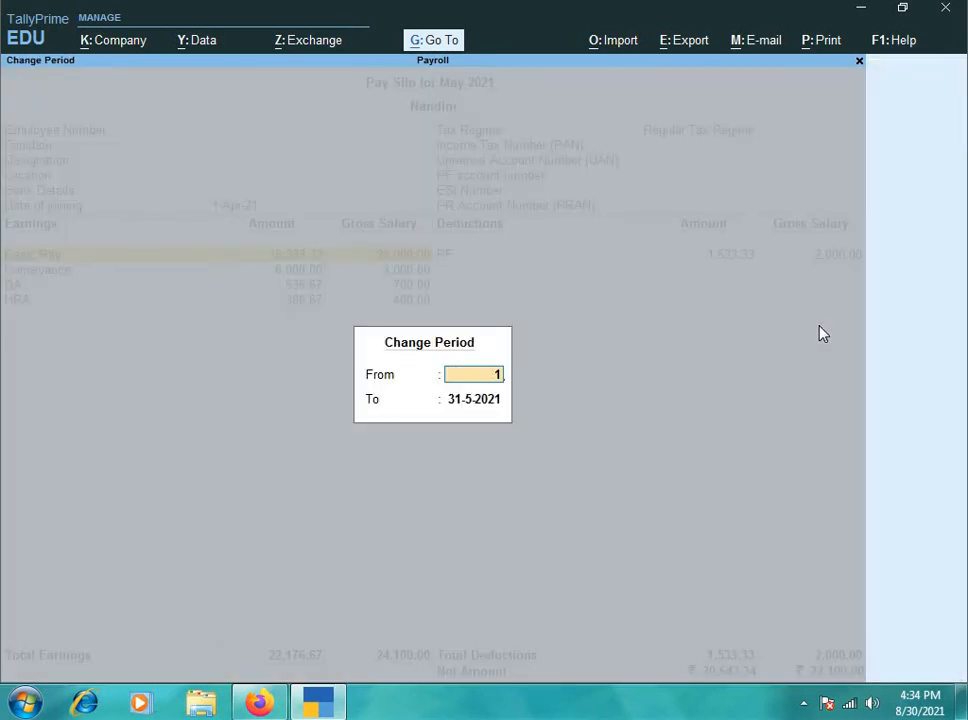
type("-4")
key("Return")
type("1")
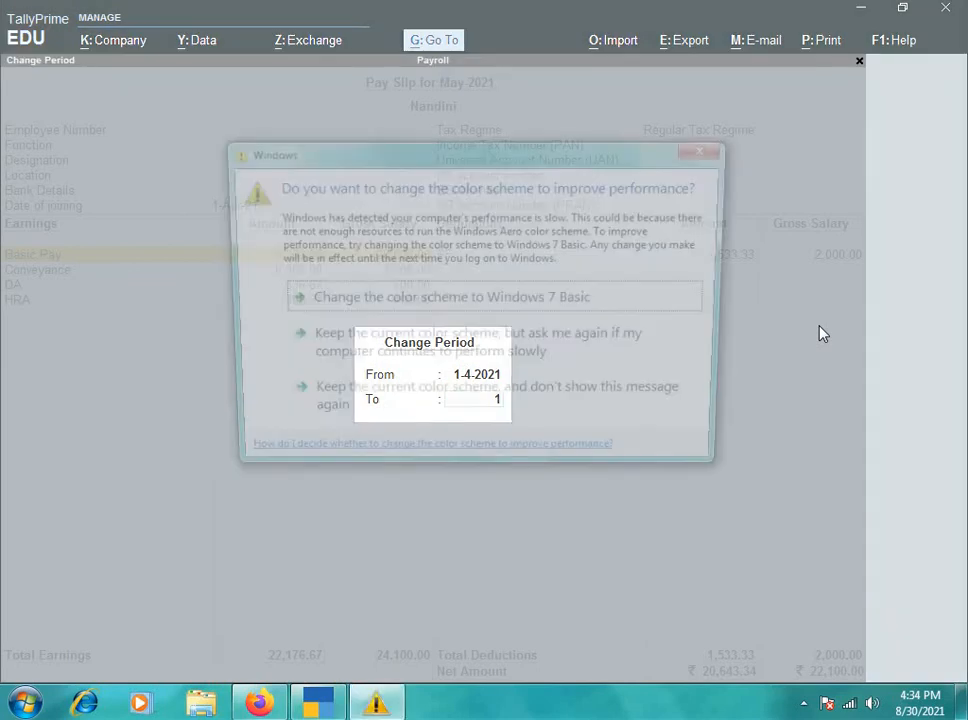
left_click(734, 200)
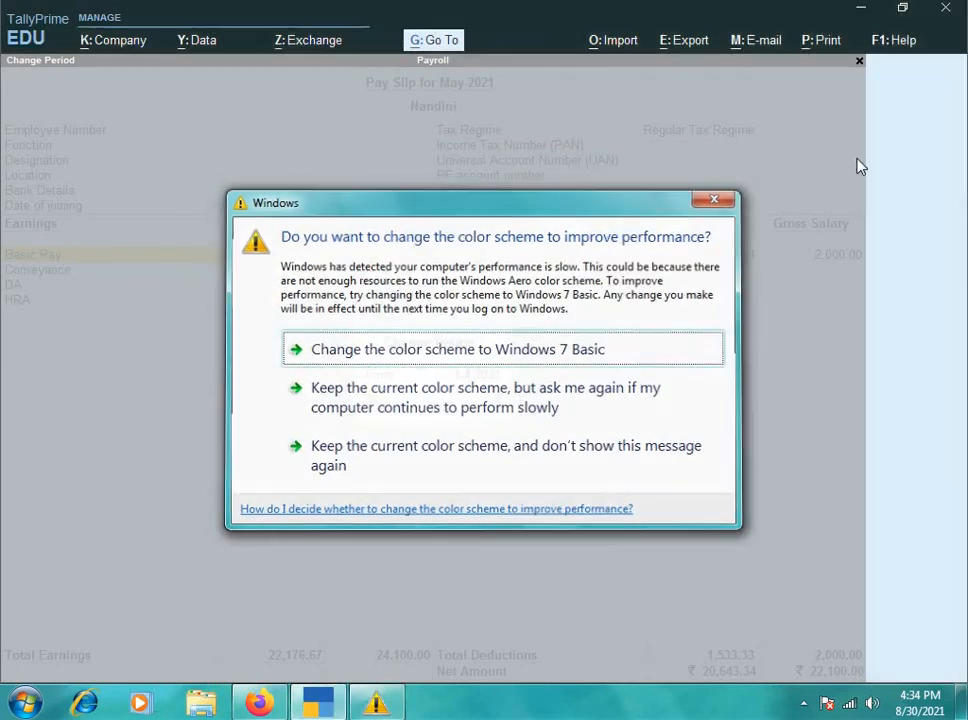
key("Return")
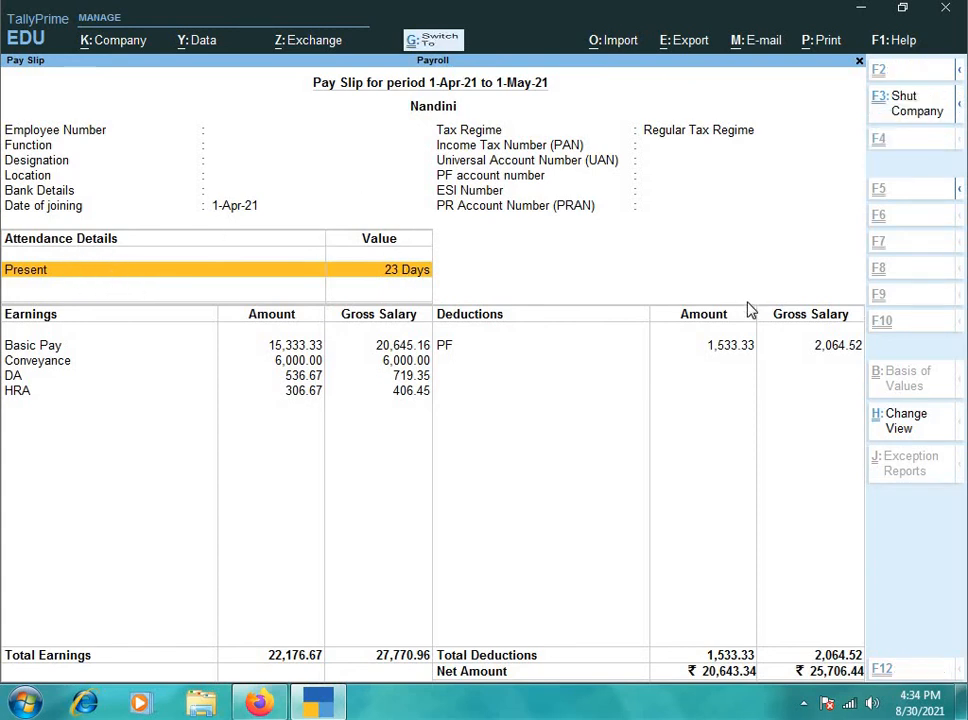
- Preview the printed pay slip for the period 1-Apr-21 to 1-May-21
key("ctrl+p")
key("i")
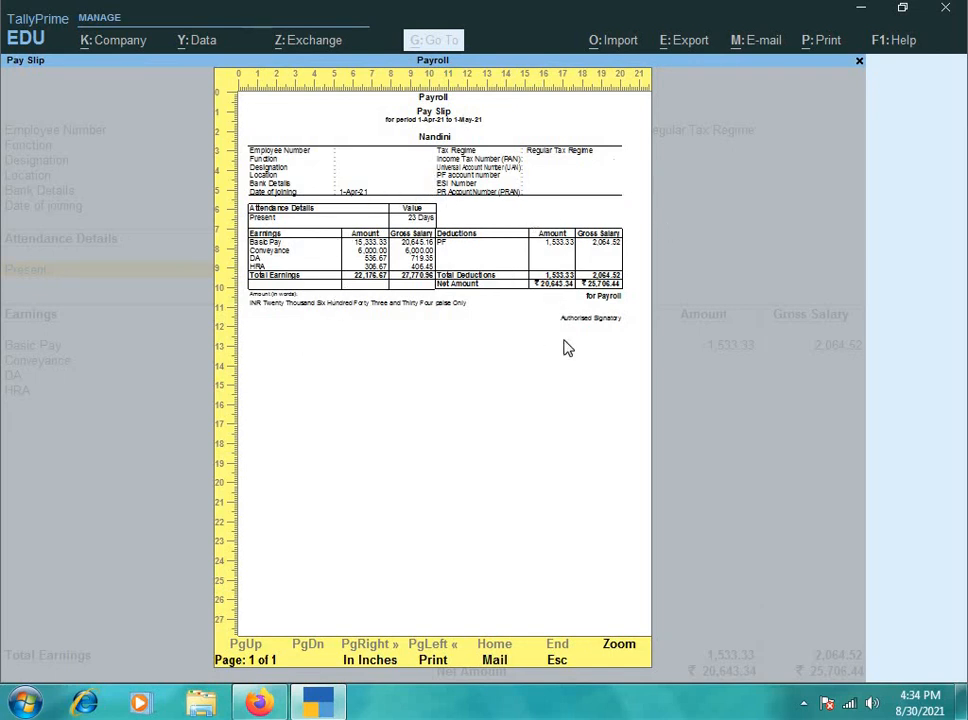
key("Escape")
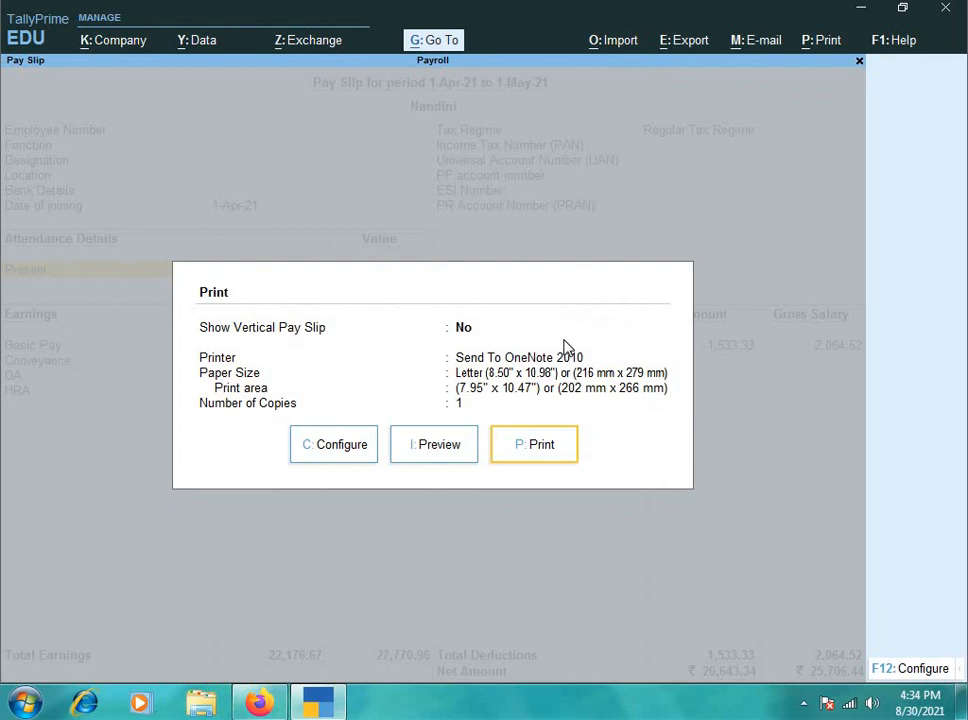
key("Left")
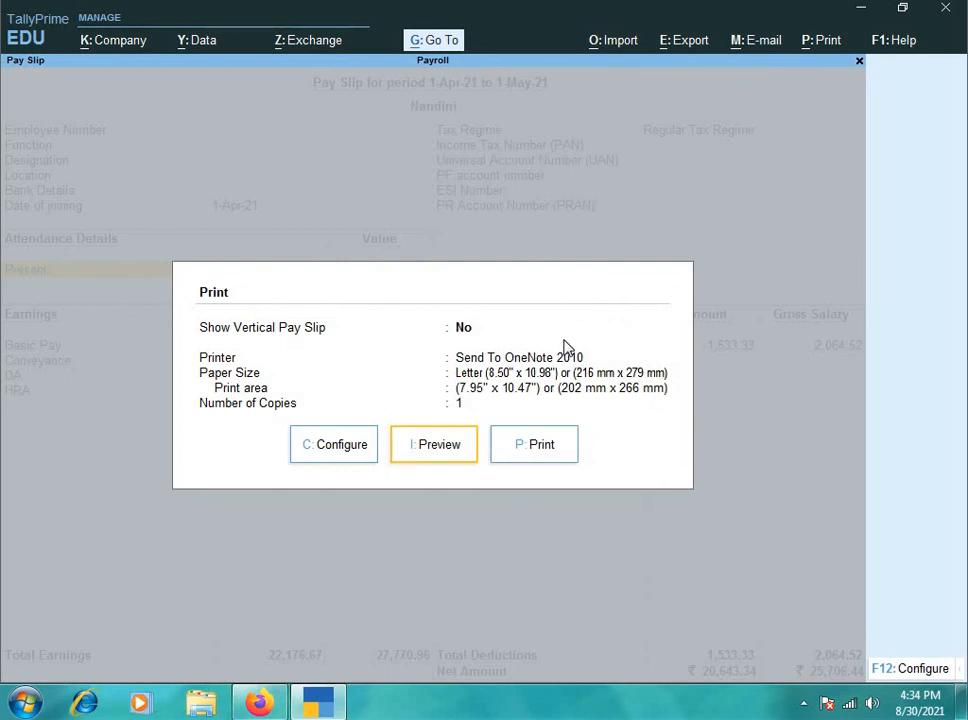
key("Return")
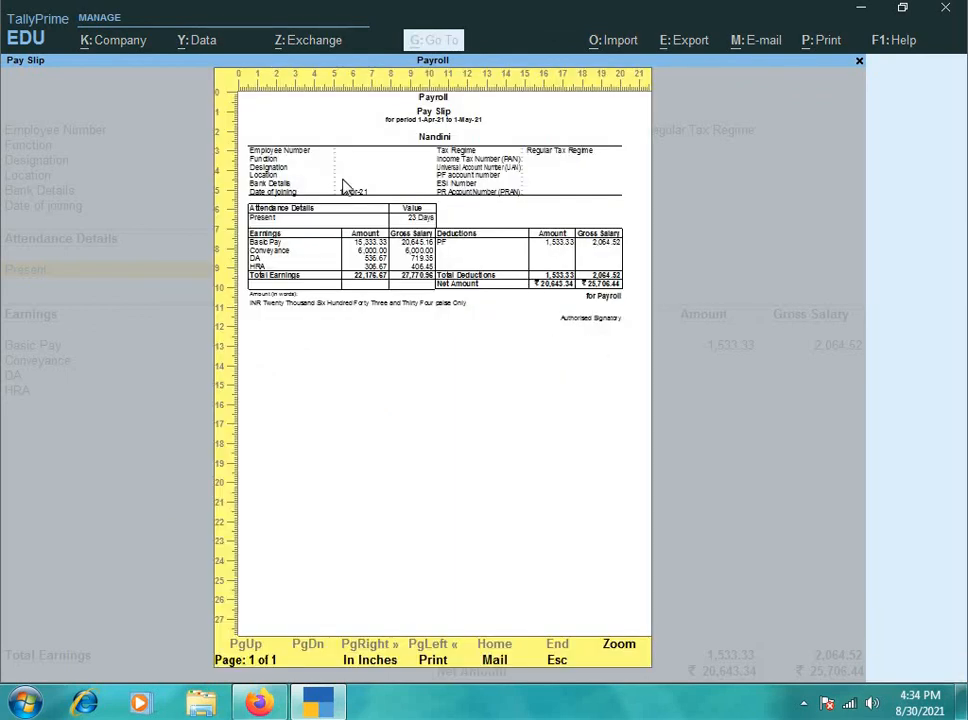
- Leave the print preview and pay slip for the Payroll Reports list and select Pay Sheet
key("Escape")
key("Escape")
key("Escape")
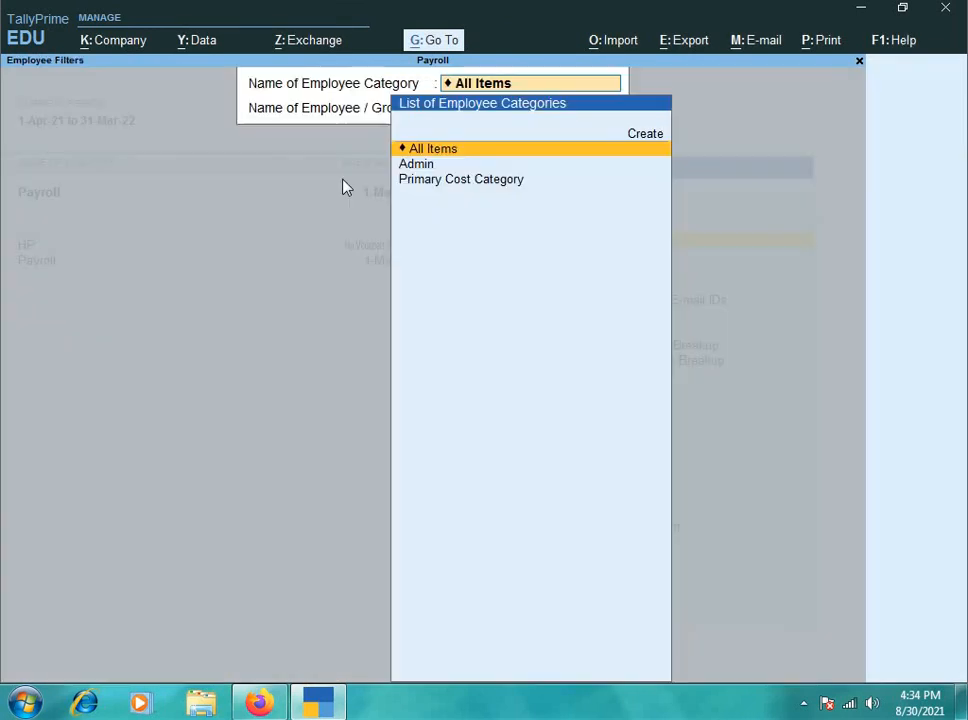
key("BackSpace")
key("Escape")
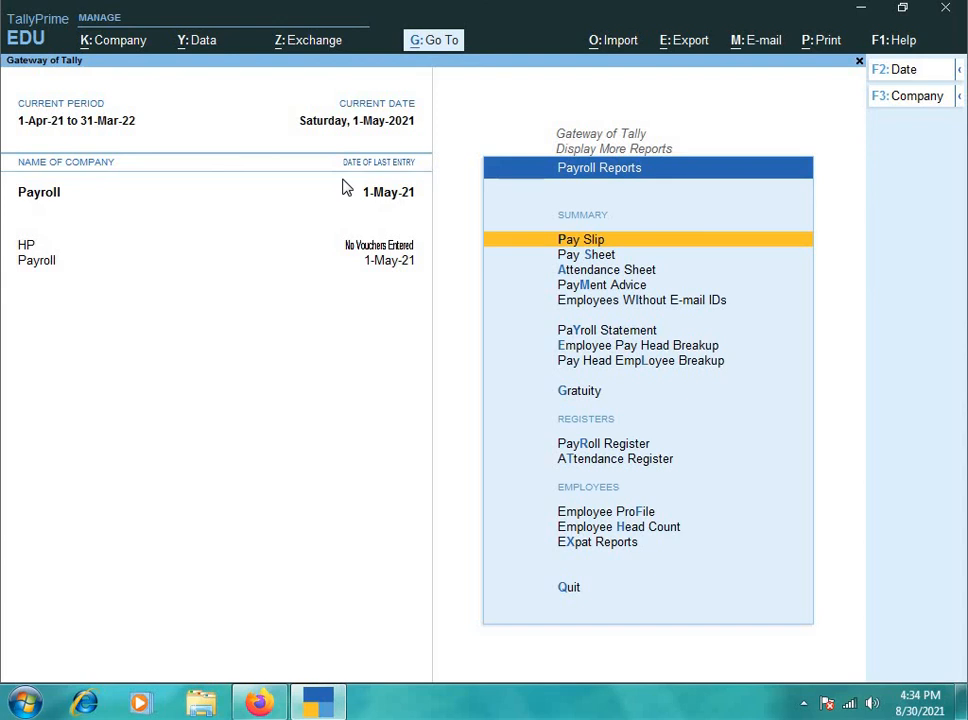
key("Down")
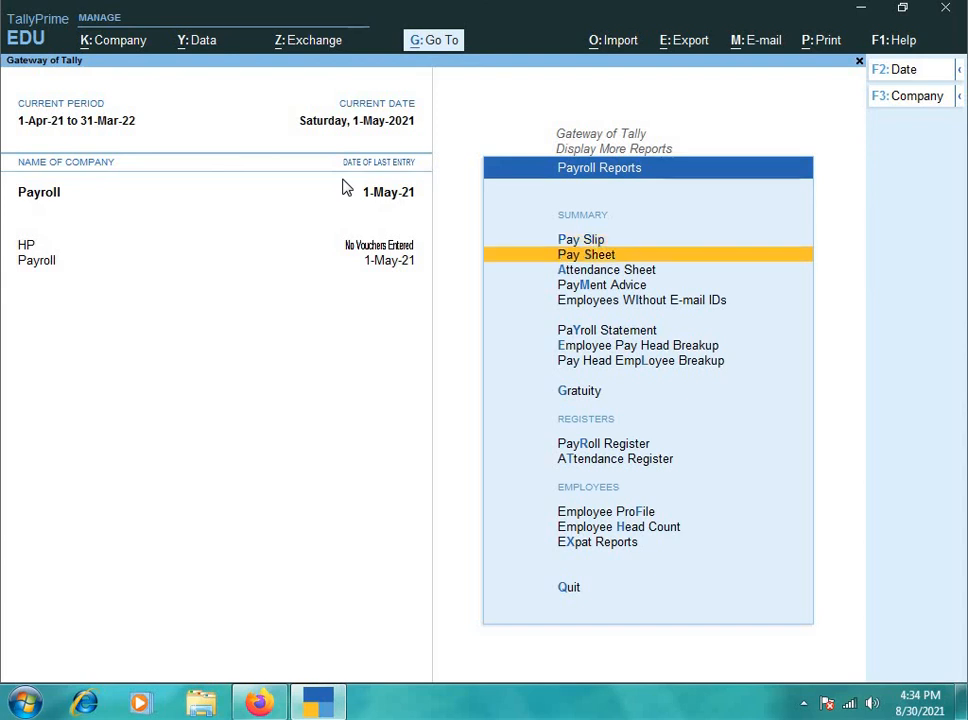